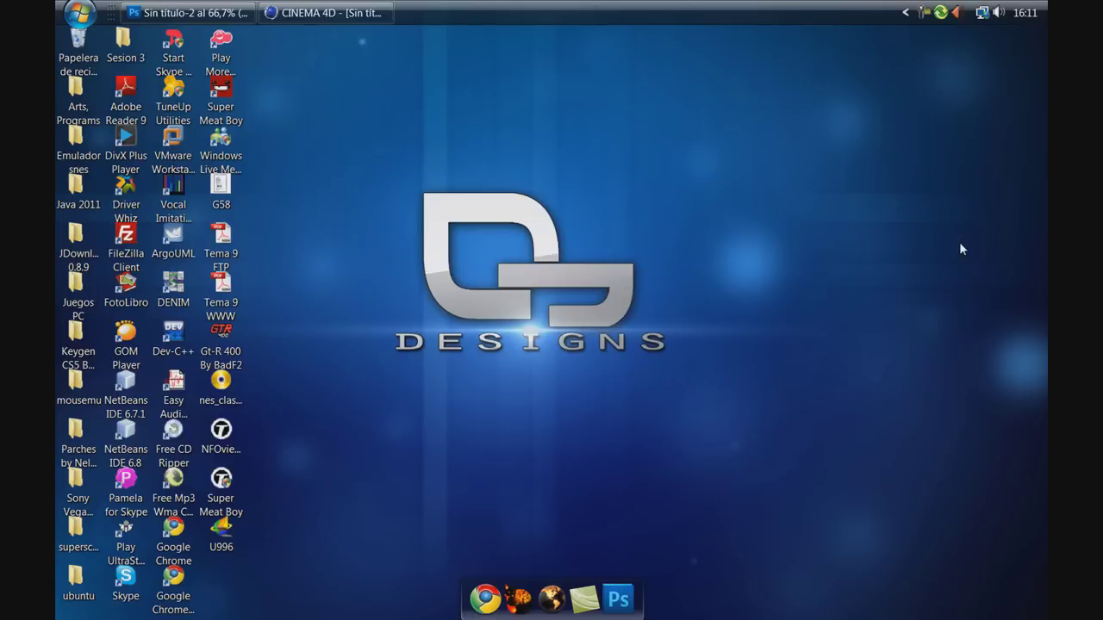
Restore the Photoshop 'Sin título-2' document window from the taskbar
click(169, 15)
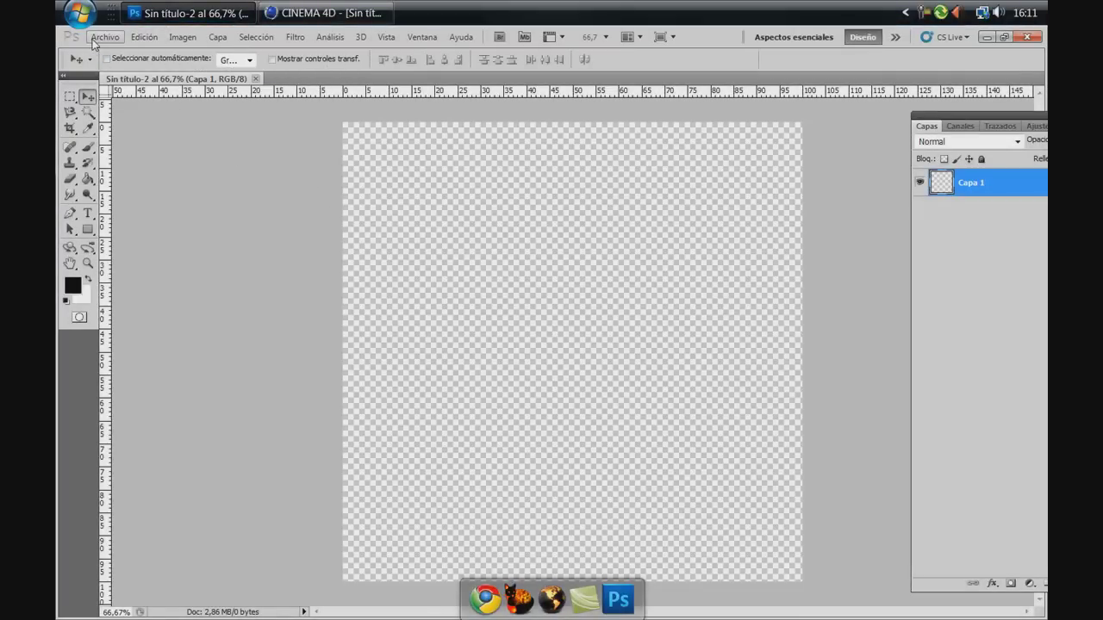
click(104, 37)
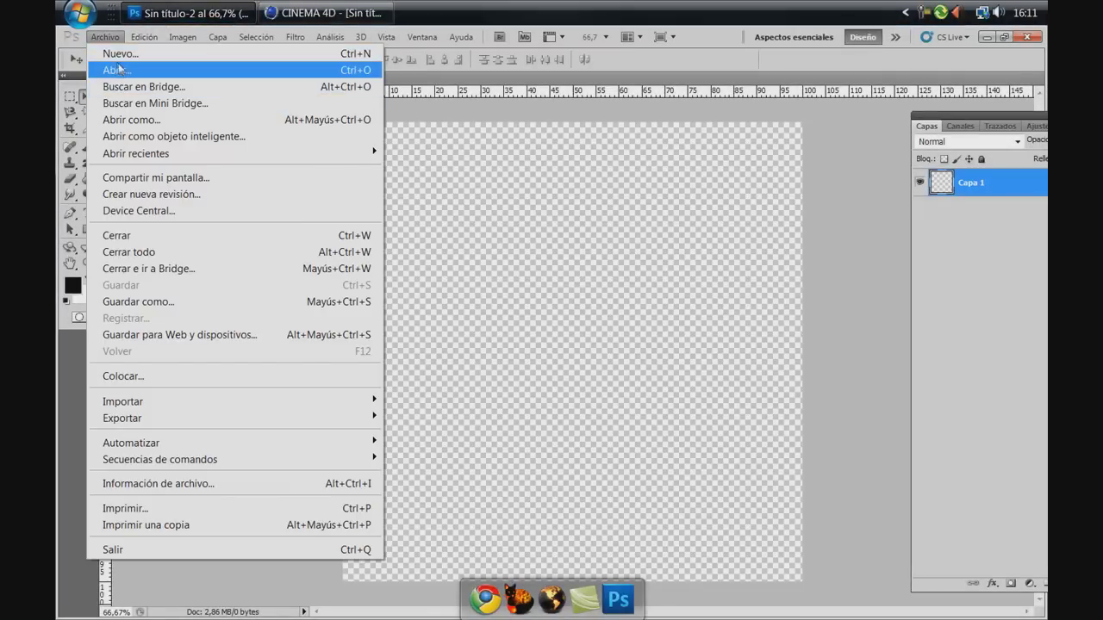
click(117, 55)
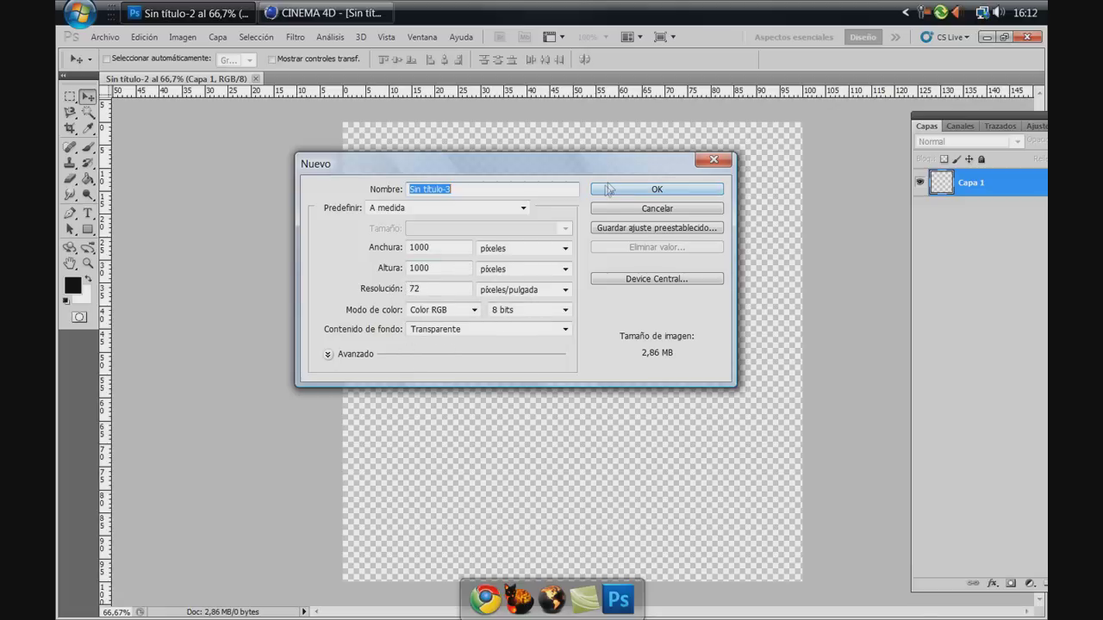
click(713, 160)
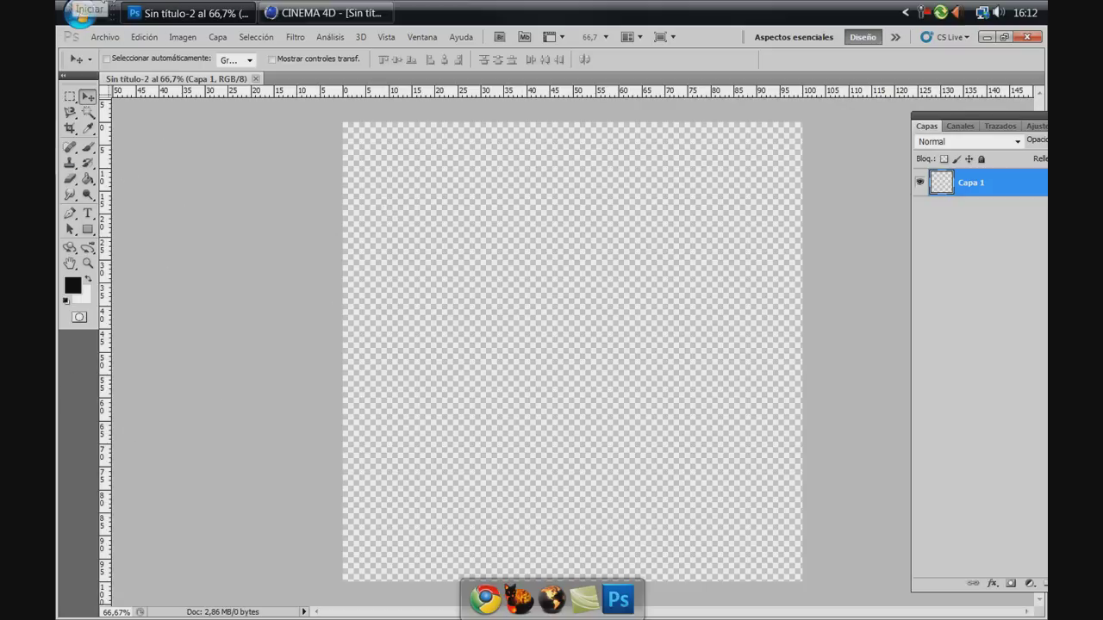
Outline a slanted-ended bar at the canvas bottom-left with the Polygonal Lasso
click(74, 115)
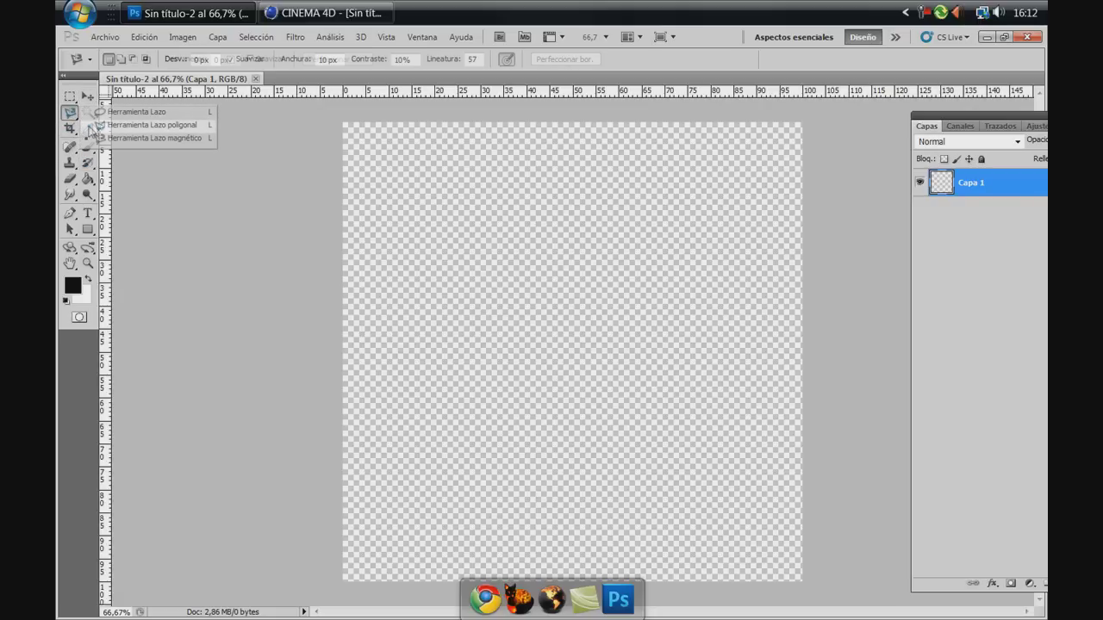
click(146, 125)
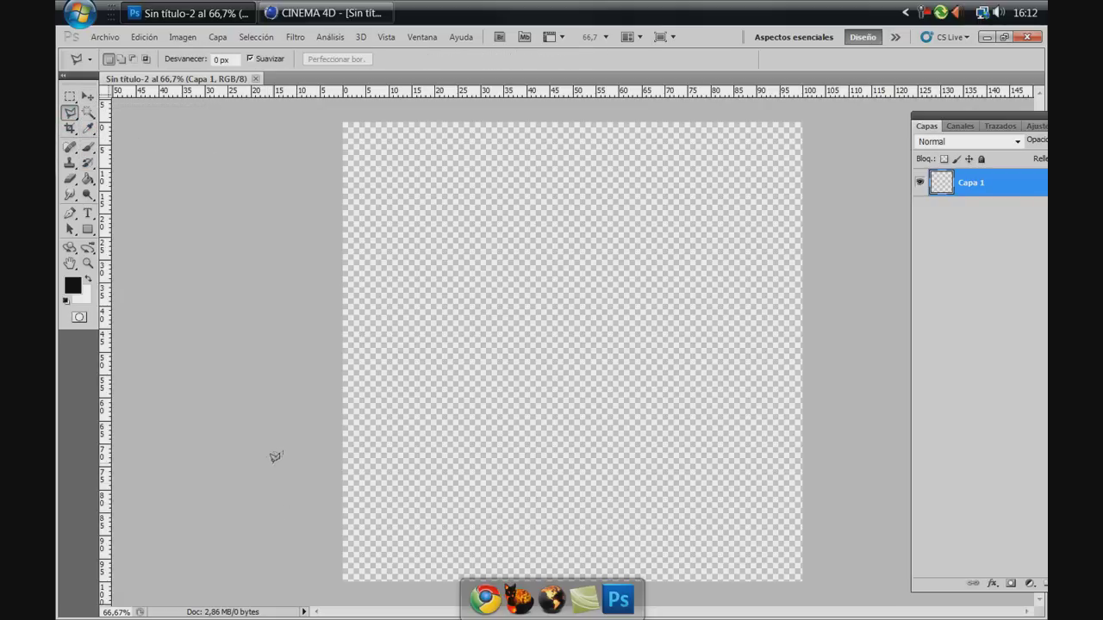
click(342, 543)
click(464, 545)
click(487, 567)
click(343, 541)
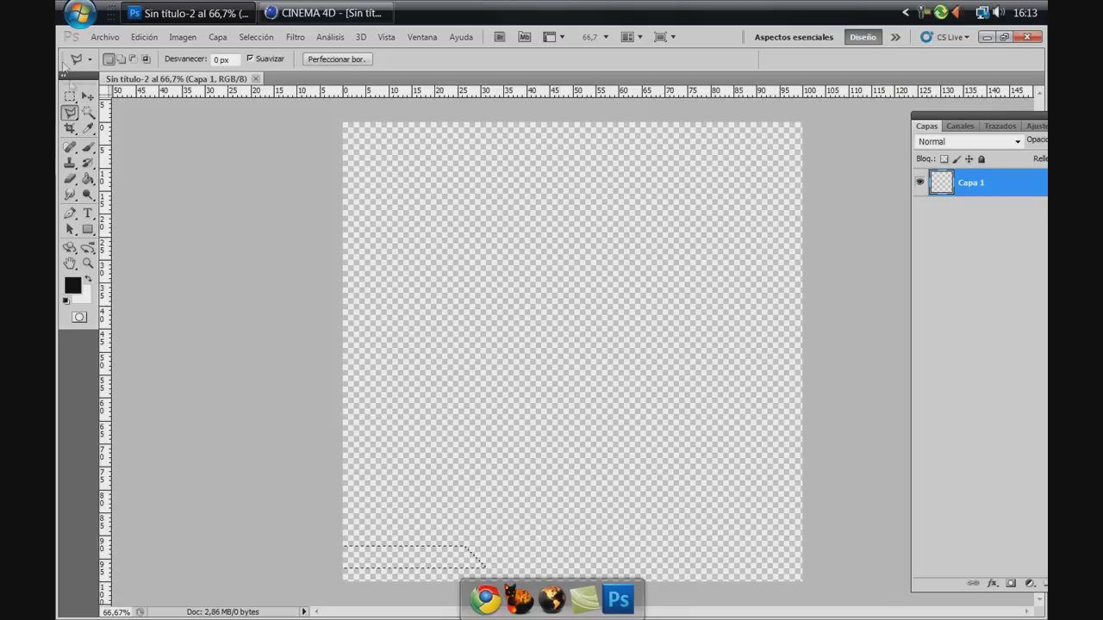
Fill the selection black with the Paint Bucket and move it to the bottom edge
click(87, 96)
click(398, 541)
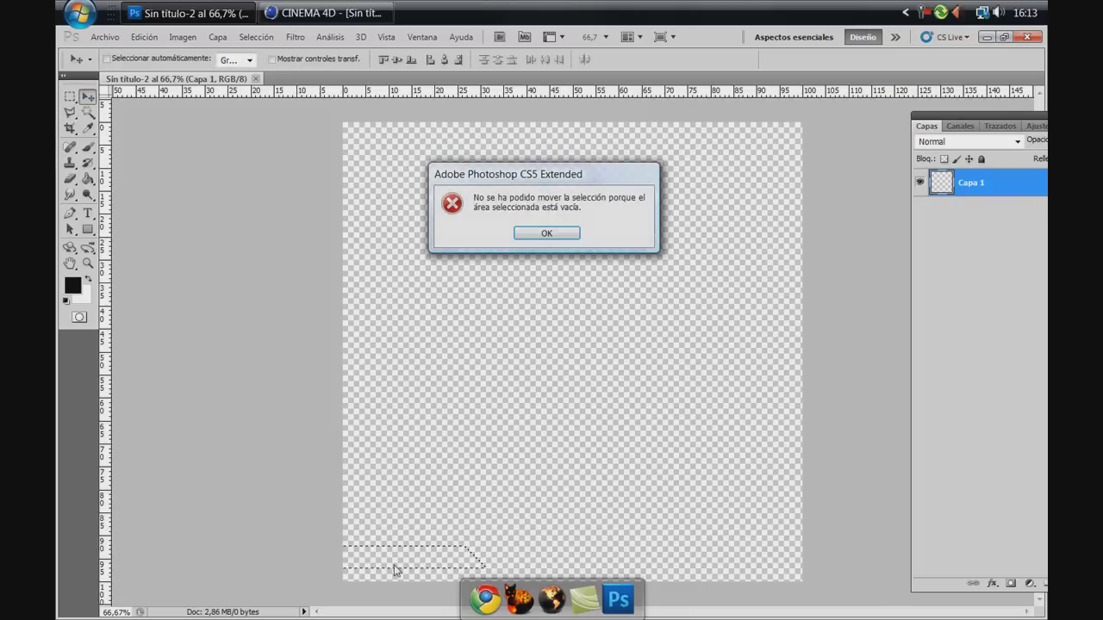
click(547, 234)
click(87, 179)
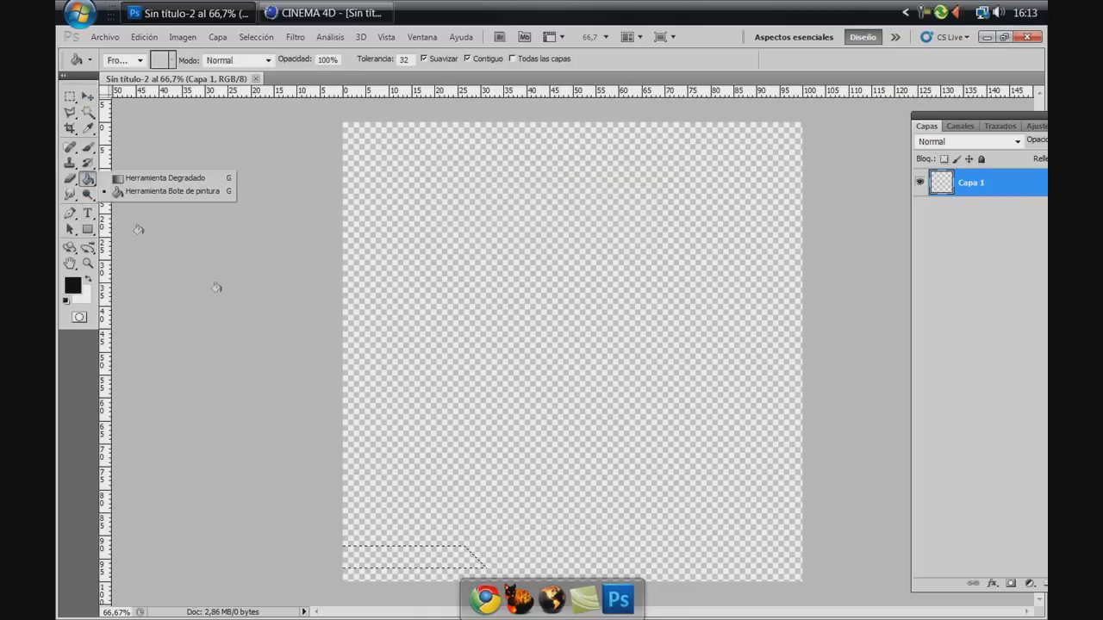
click(148, 192)
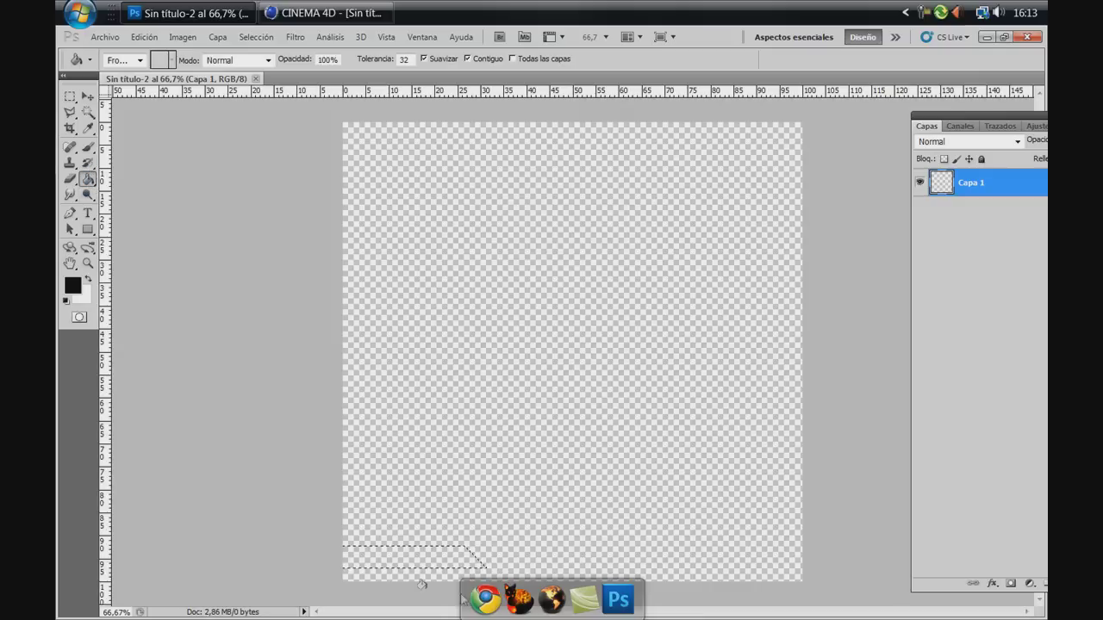
click(416, 562)
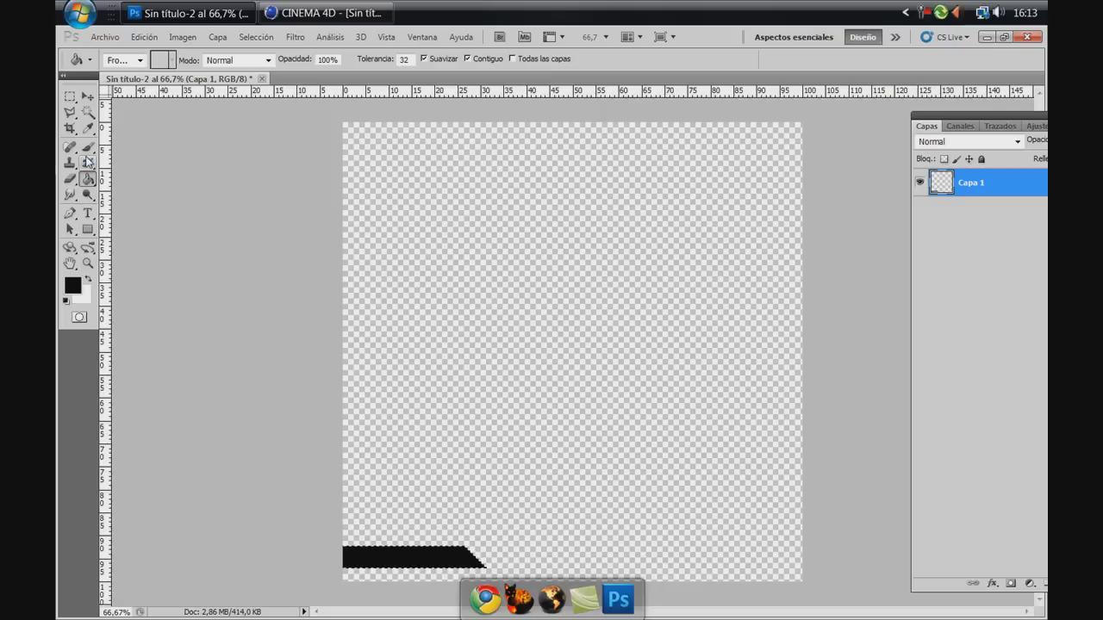
click(87, 97)
drag(380, 576, 365, 579)
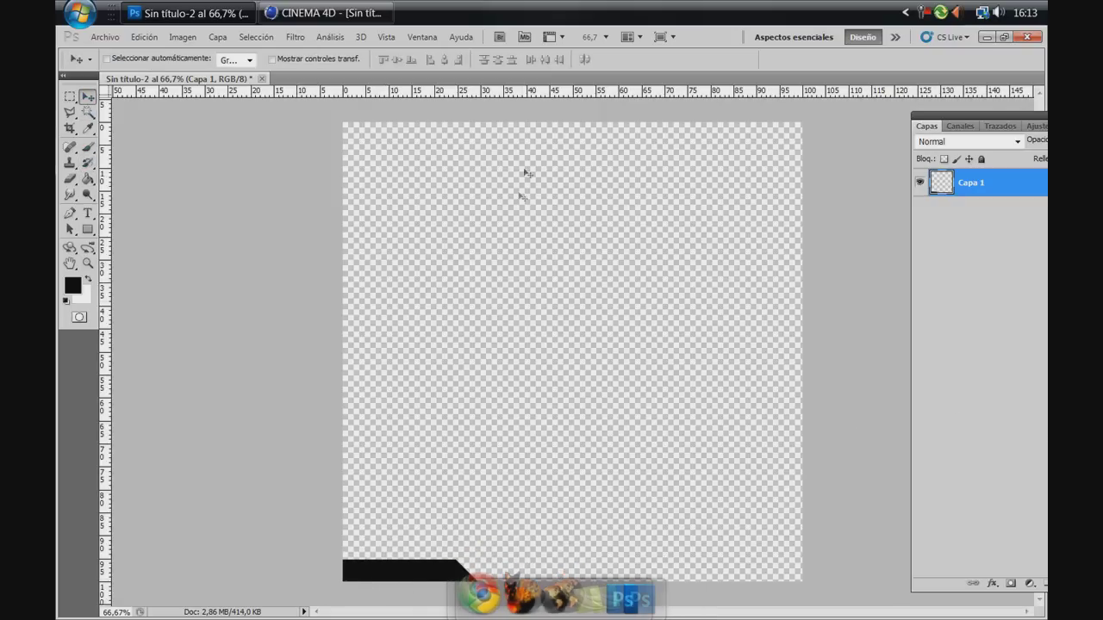
Duplicate Capa 1 as Capa 1 copia below it, shifted right along the bottom
mouse_move(976, 185)
mouse_down()
mouse_move(1040, 604)
mouse_move(965, 226)
mouse_up()
drag(987, 124, 892, 118)
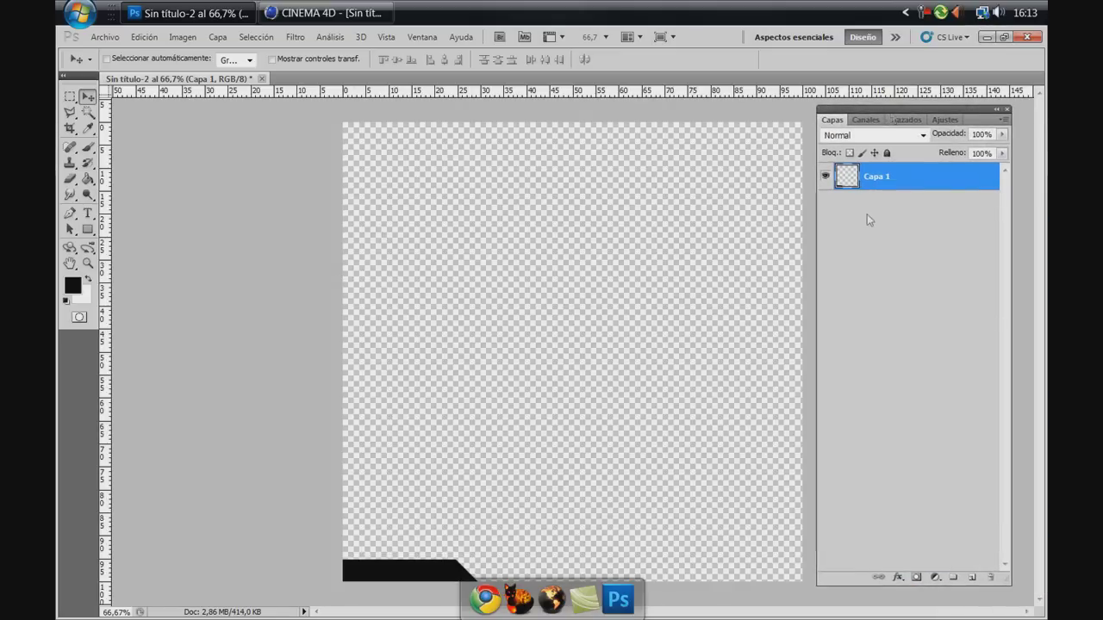
drag(888, 178, 971, 577)
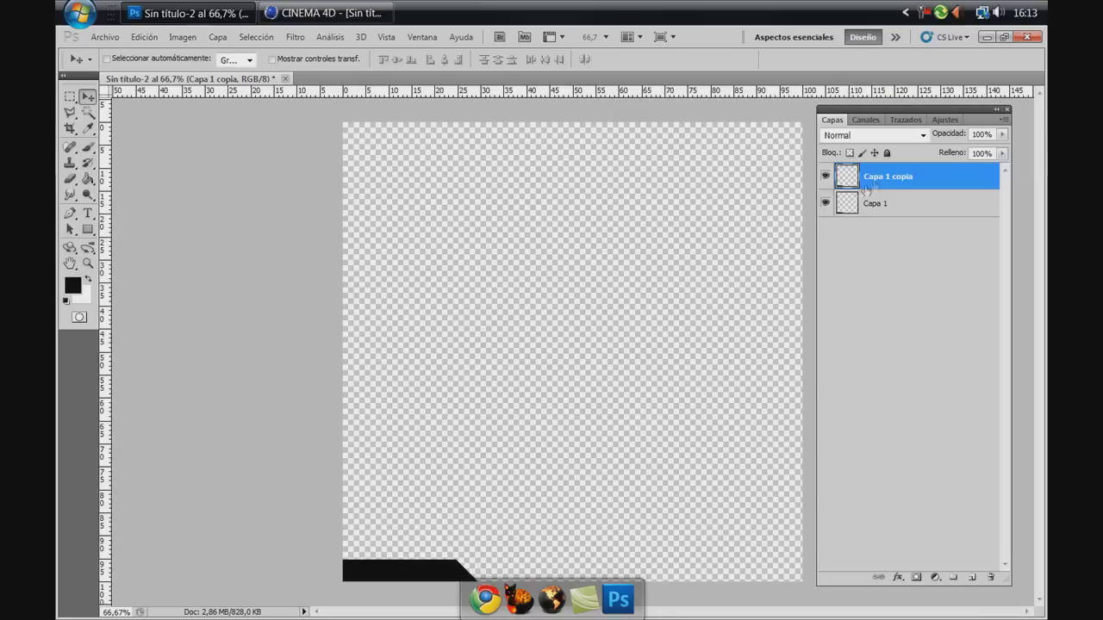
drag(869, 183, 862, 220)
drag(334, 572, 457, 587)
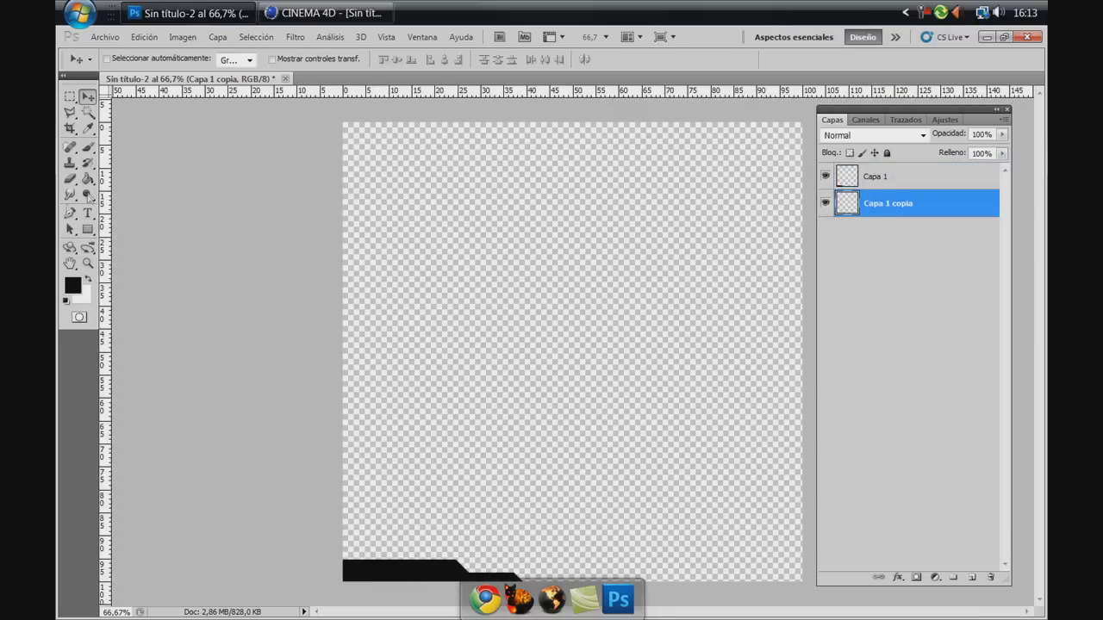
Set the foreground colour to dark grey #333333
drag(87, 178, 147, 196)
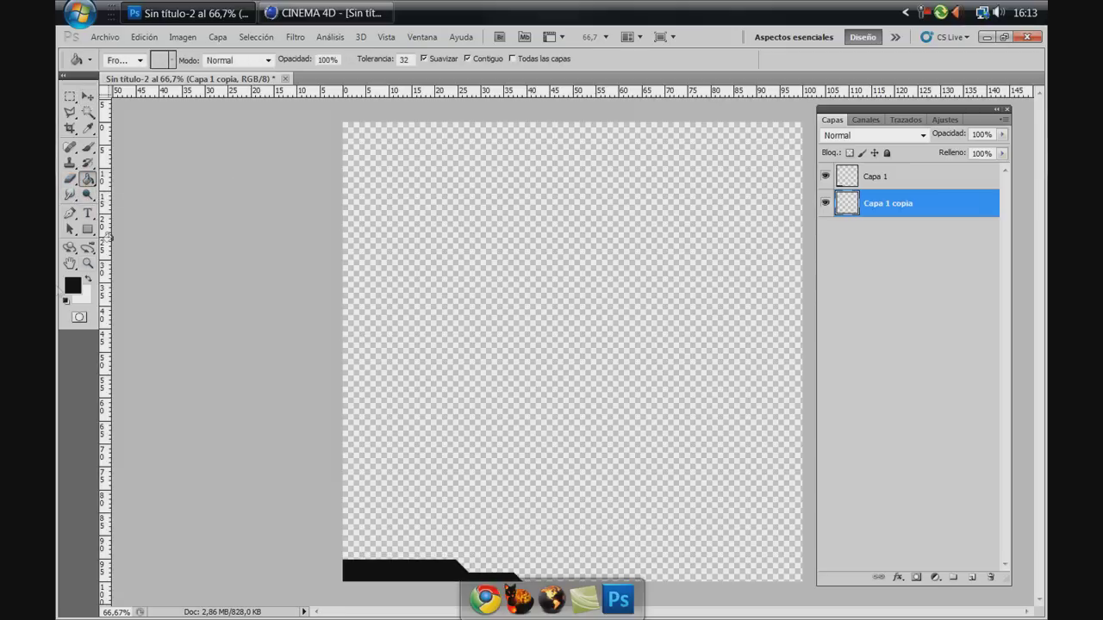
click(72, 286)
drag(627, 284, 617, 346)
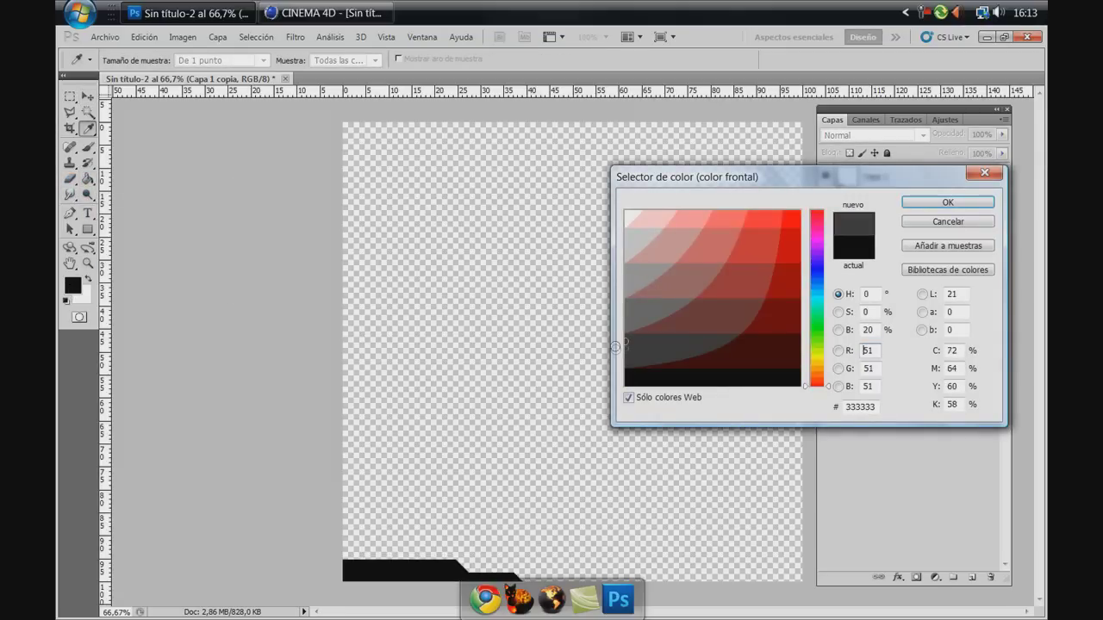
click(939, 205)
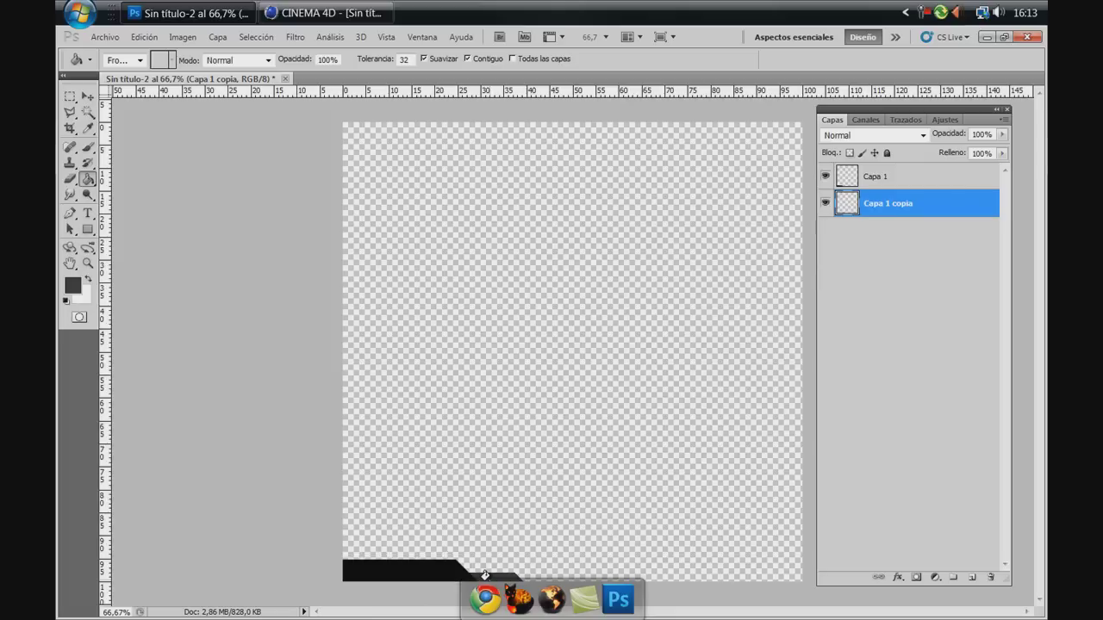
click(87, 97)
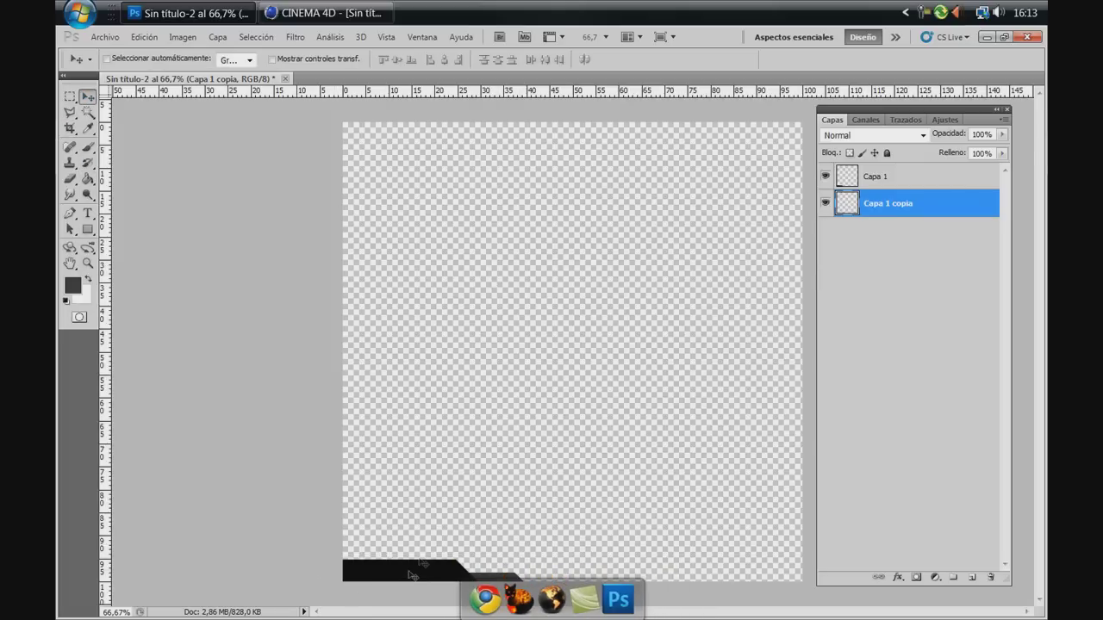
Give Capa 1 a 1 px white stroke (Trazo) layer style
right_click(888, 188)
key(Escape)
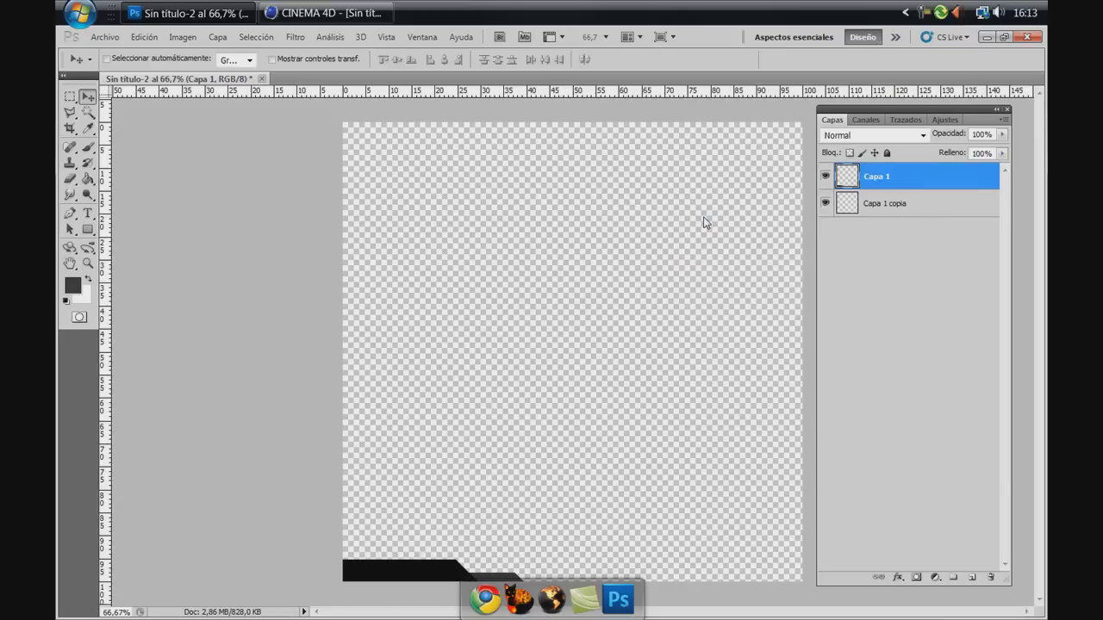
click(595, 361)
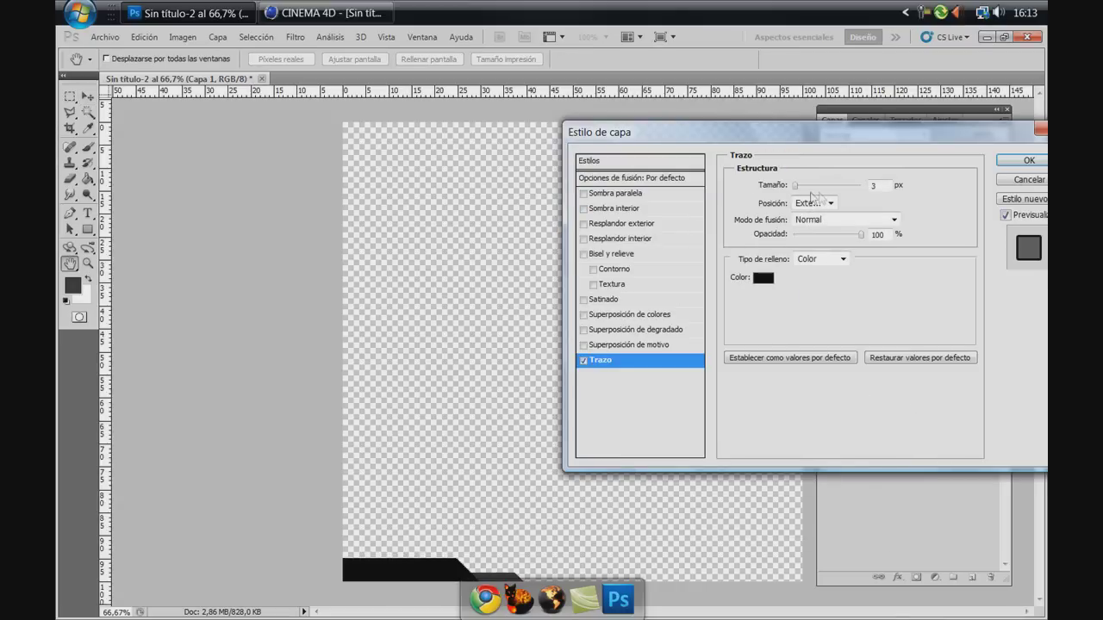
double_click(874, 186)
text(1)
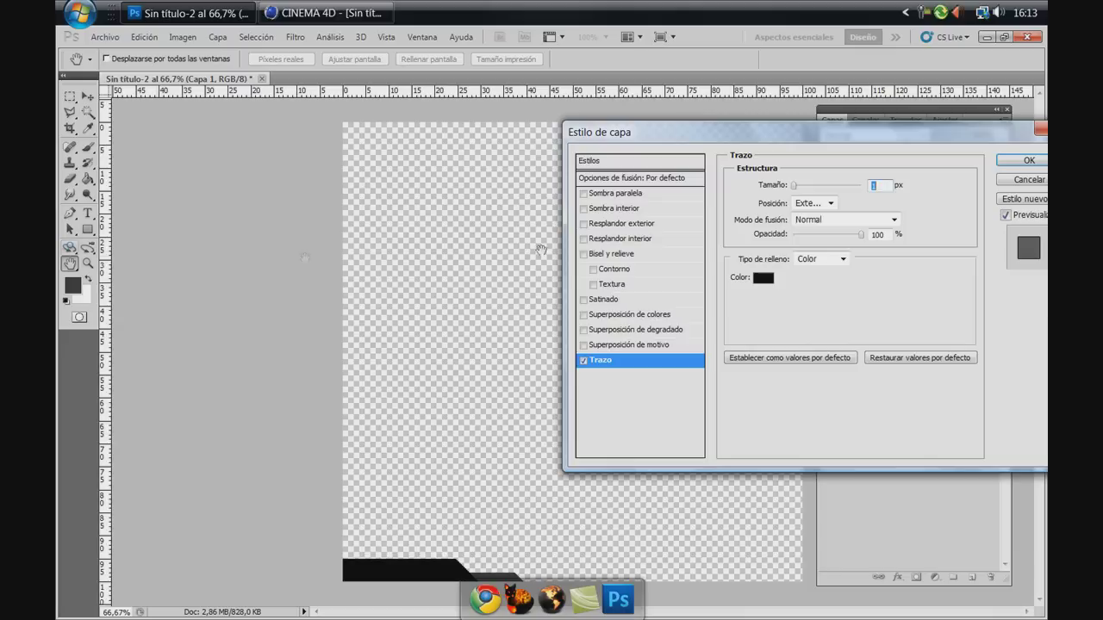
click(762, 278)
drag(758, 311, 626, 210)
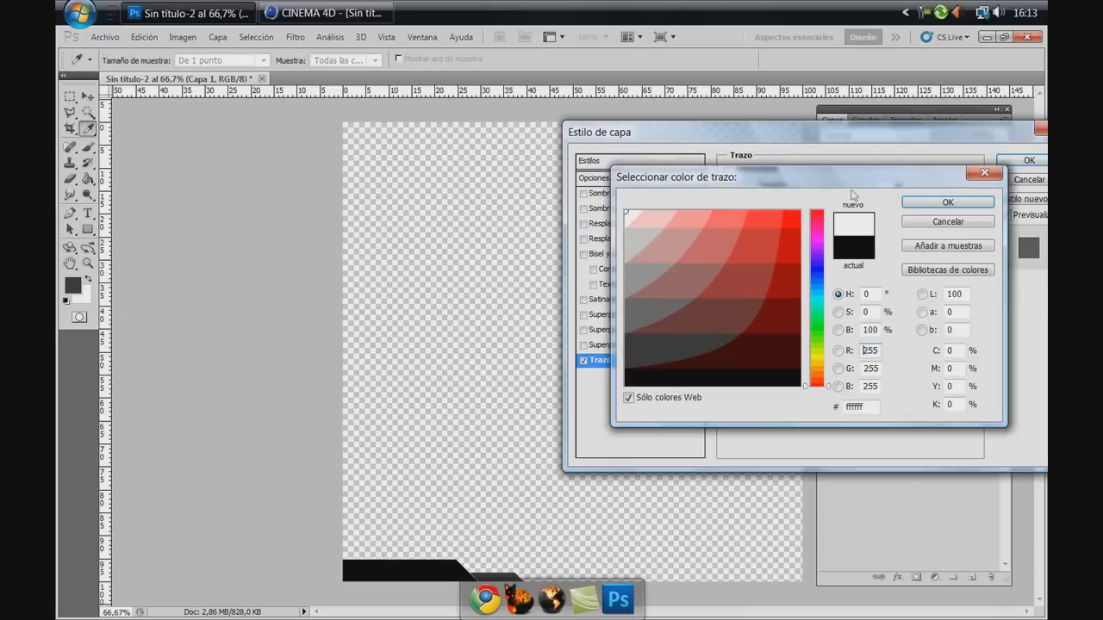
click(948, 202)
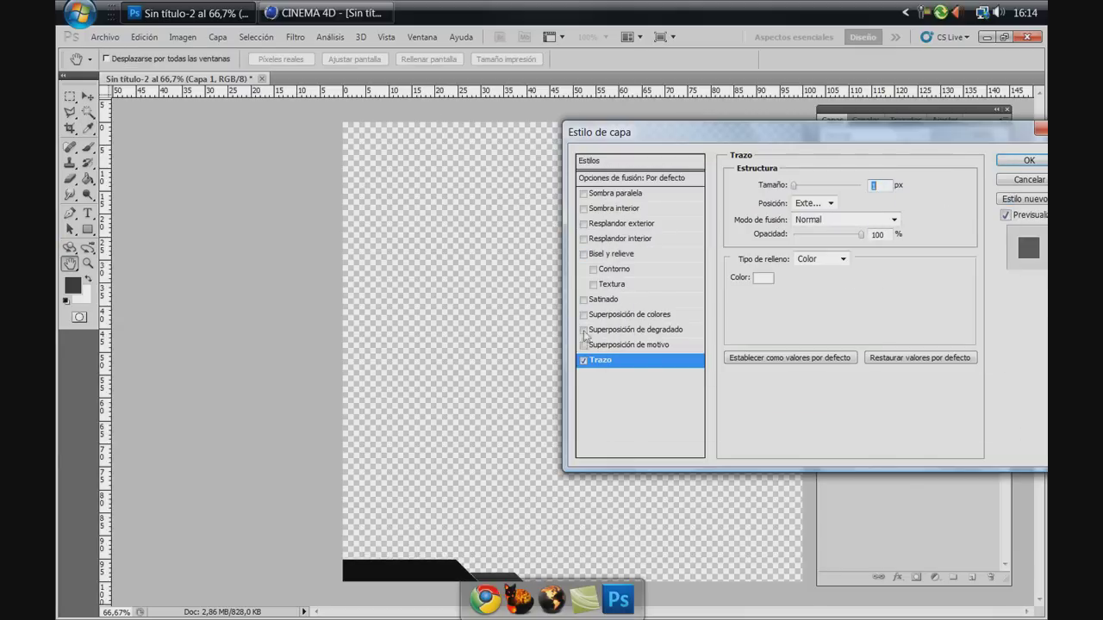
Add Bisel y relieve with Contorno using the fourth gloss contour, and apply
click(593, 270)
click(614, 254)
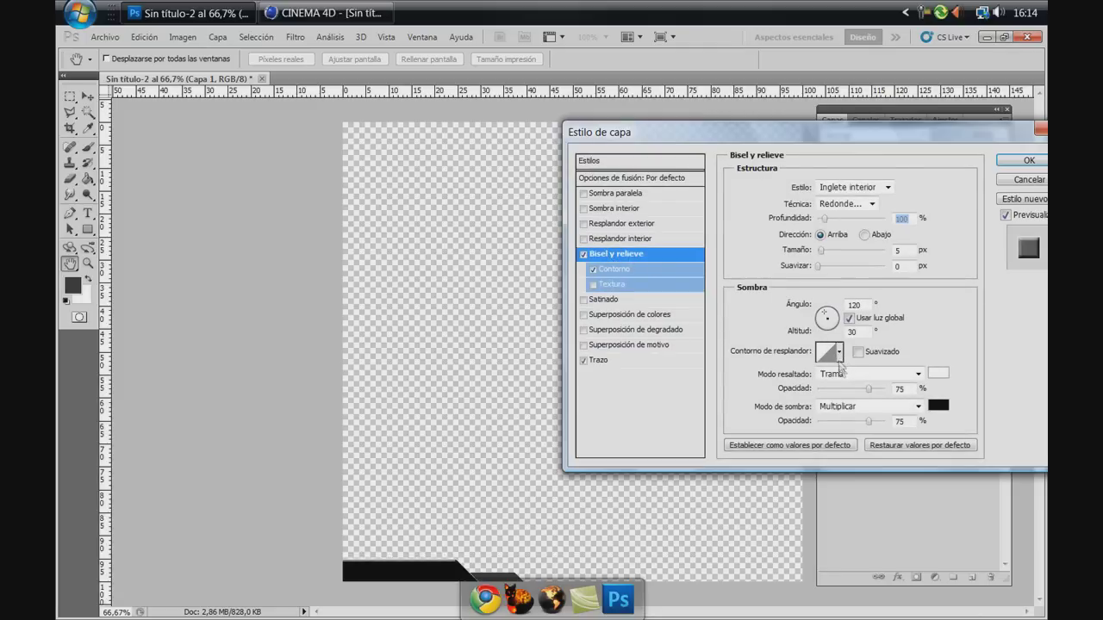
click(839, 352)
click(831, 381)
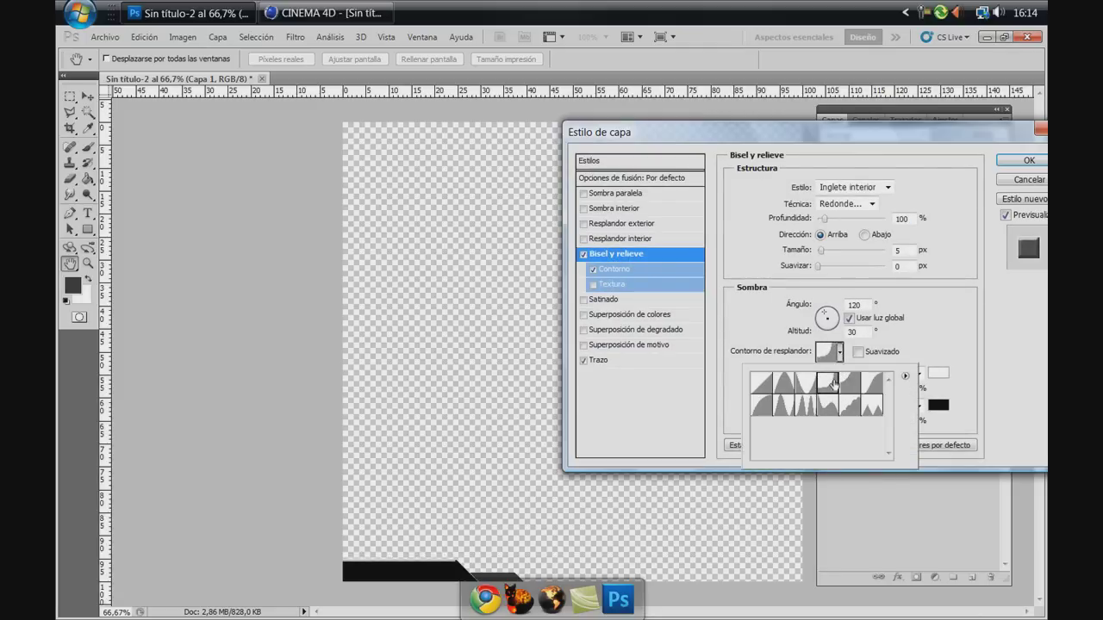
click(829, 351)
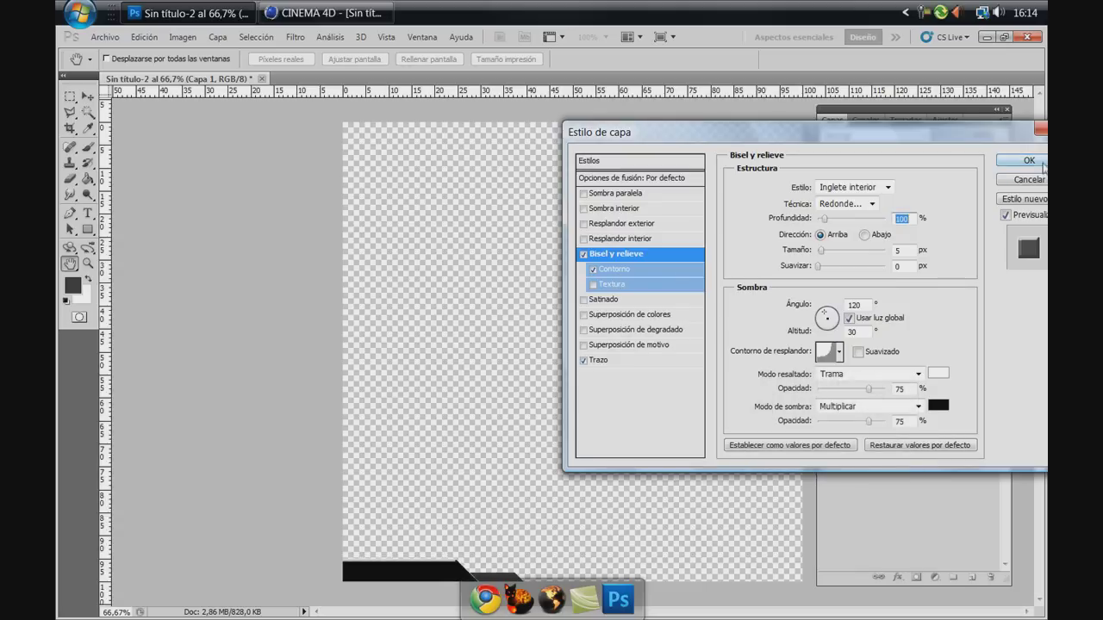
click(1025, 160)
click(995, 176)
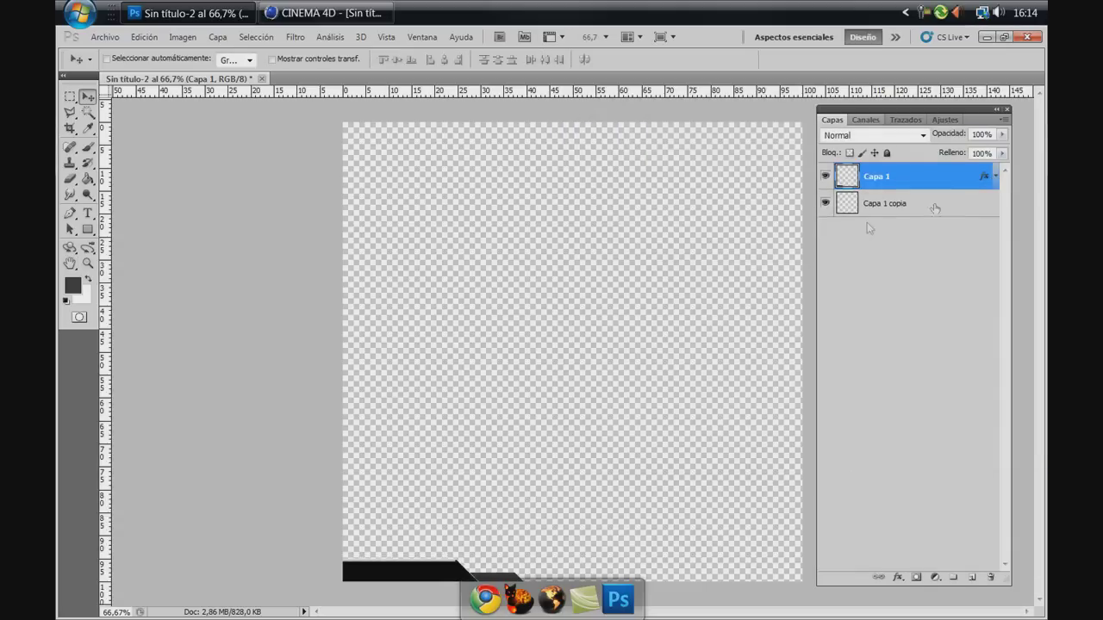
Add a white stroke (Trazo) to Capa 1 copia in Blending Options
right_click(870, 210)
click(741, 235)
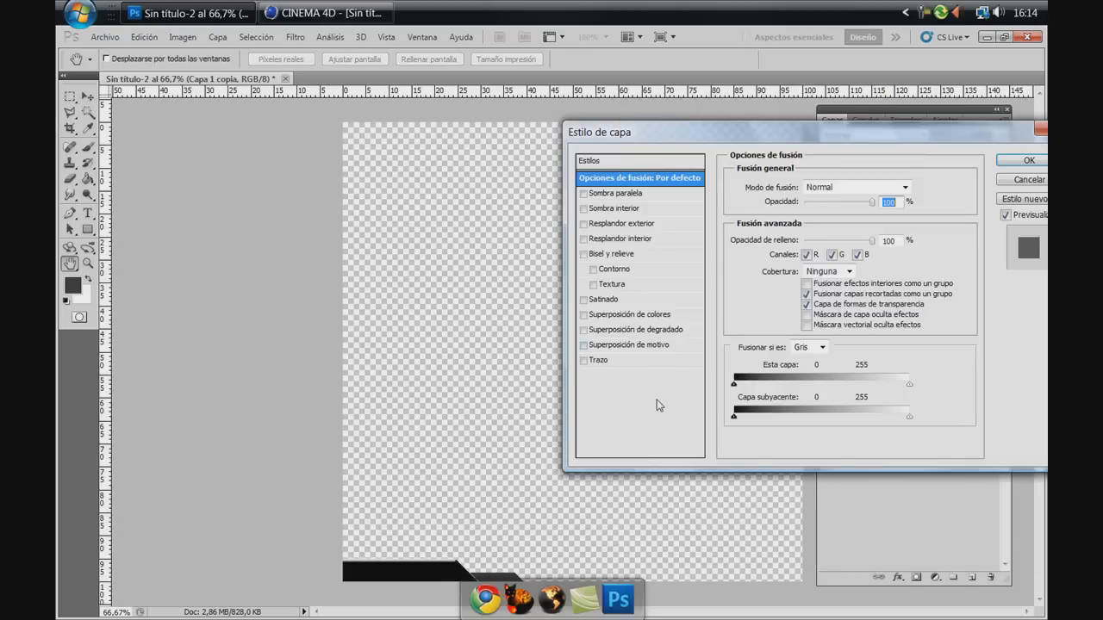
click(583, 361)
click(758, 277)
click(627, 217)
click(958, 205)
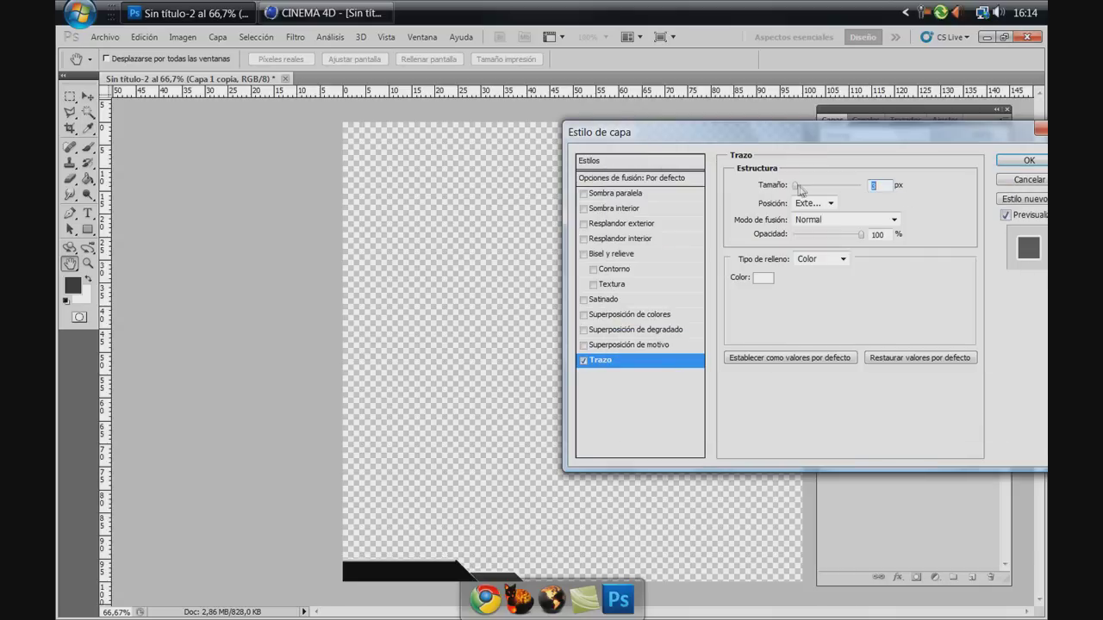
Enable Bisel y relieve with Contorno and a gloss contour, then apply
click(593, 270)
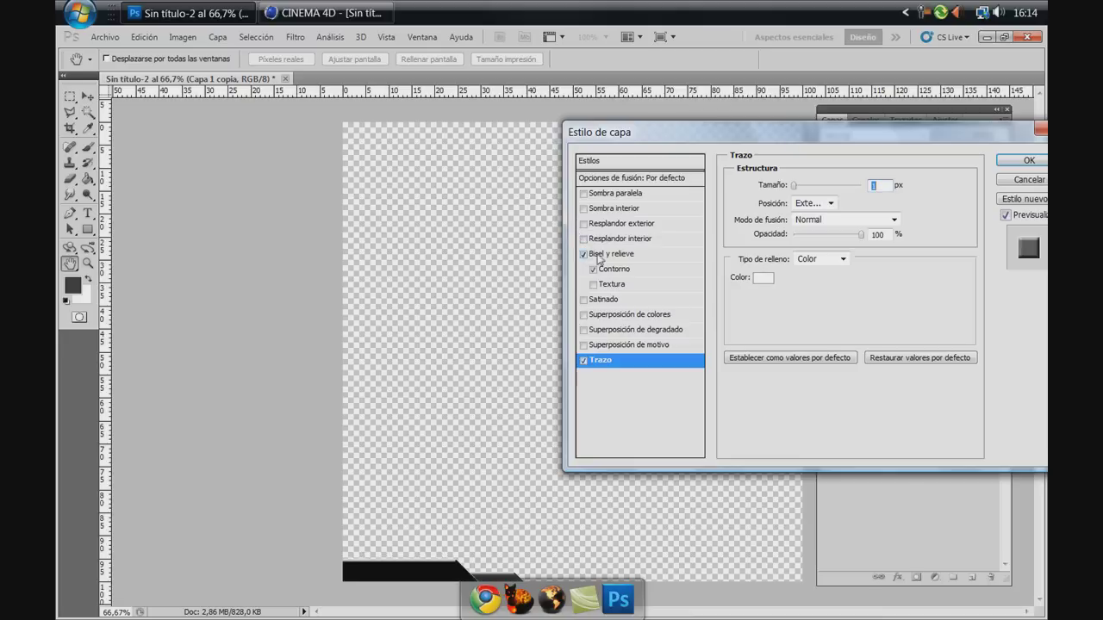
click(610, 254)
click(839, 351)
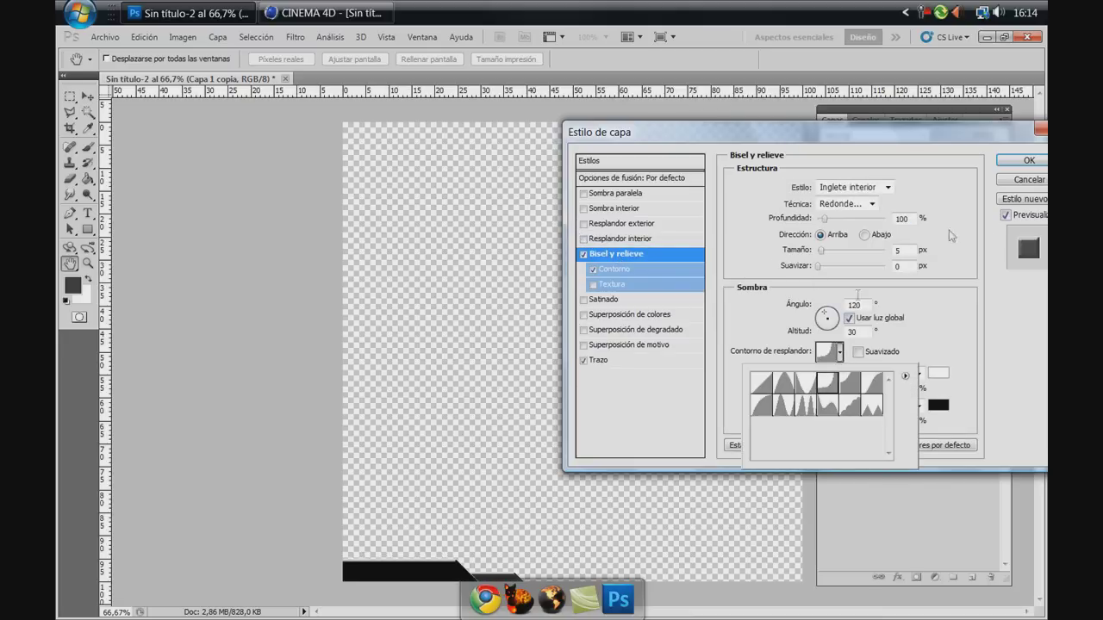
click(1024, 164)
click(1024, 162)
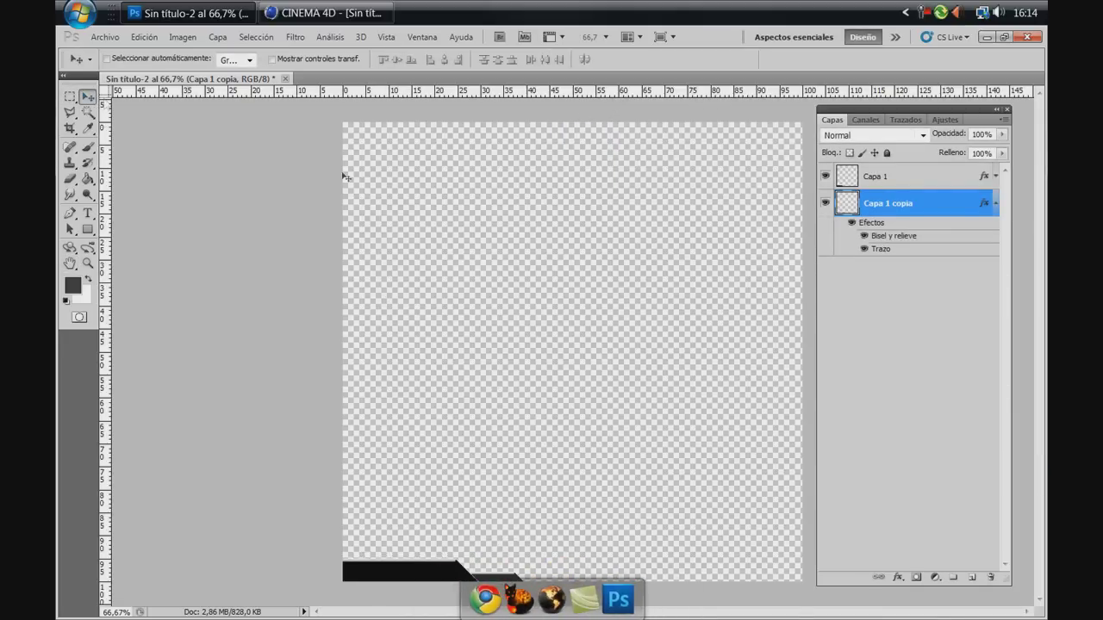
click(996, 202)
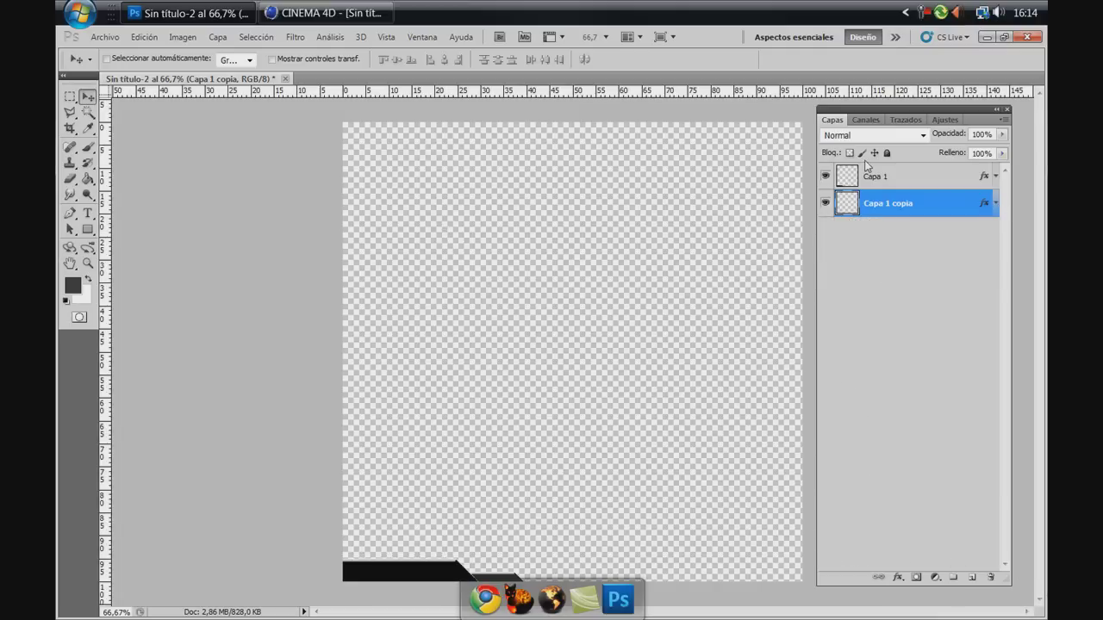
Reopen Capa 1 copia's layer style and add a dark hexagonal pattern overlay
right_click(880, 205)
click(754, 230)
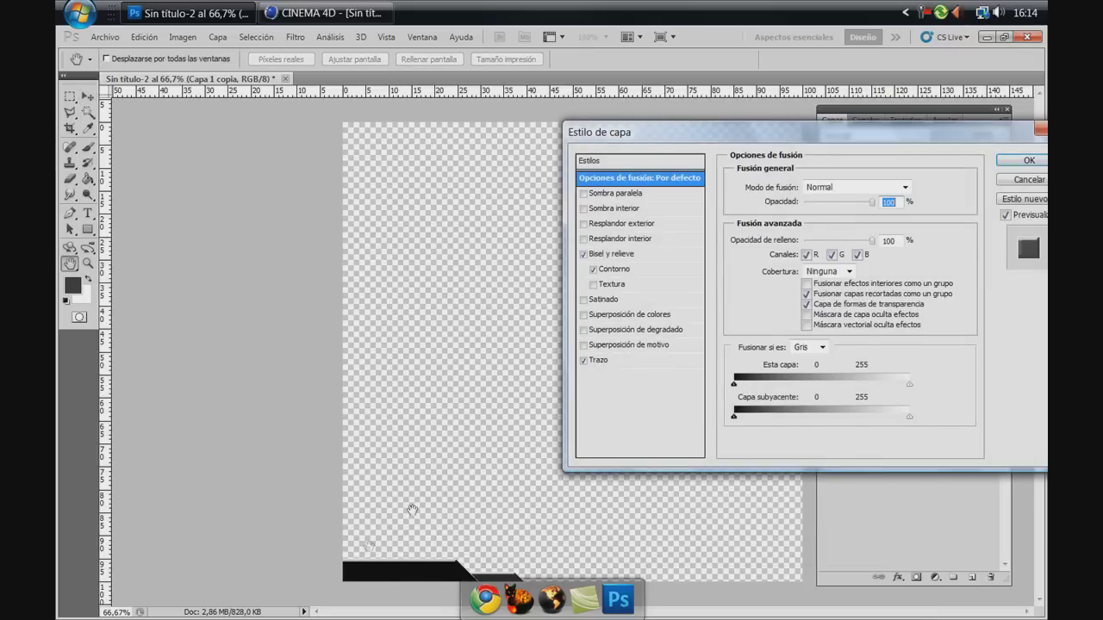
click(1019, 160)
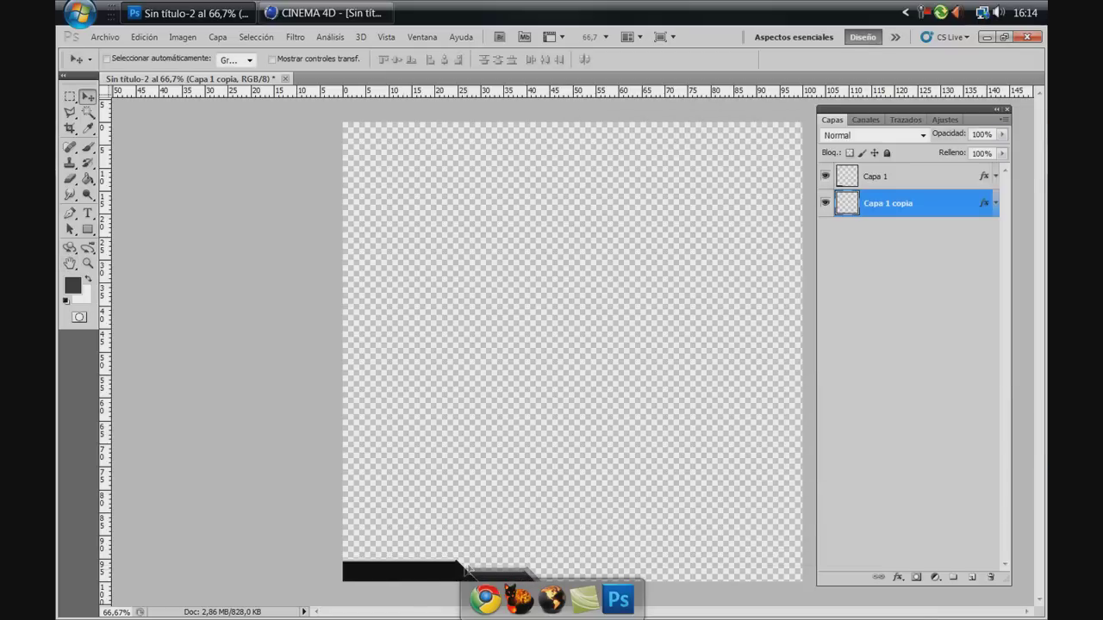
right_click(881, 205)
click(713, 242)
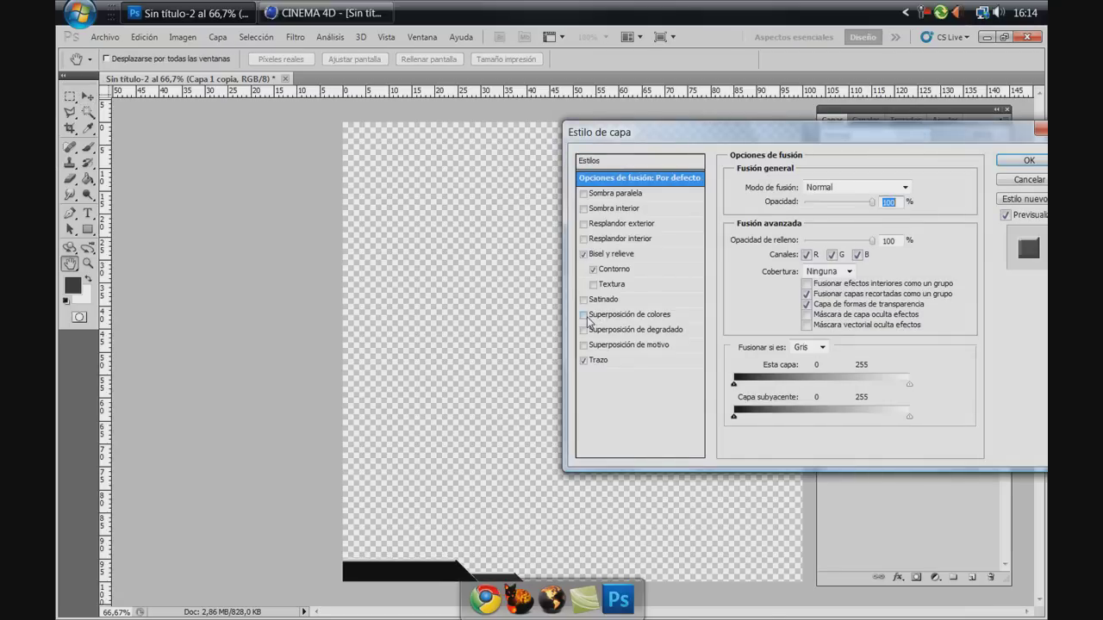
click(836, 236)
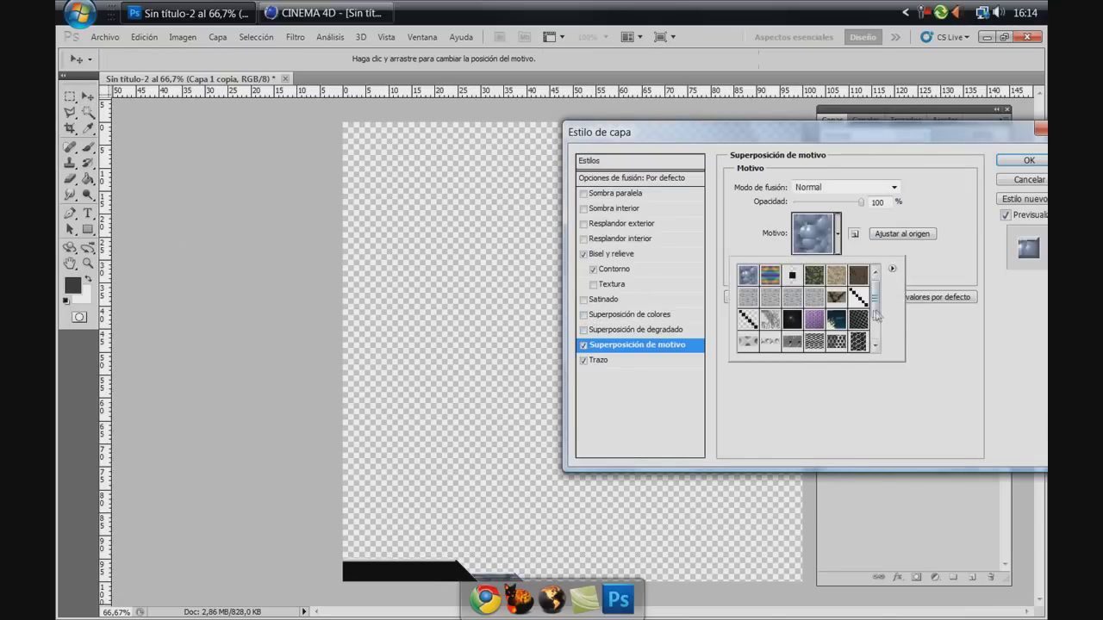
click(860, 341)
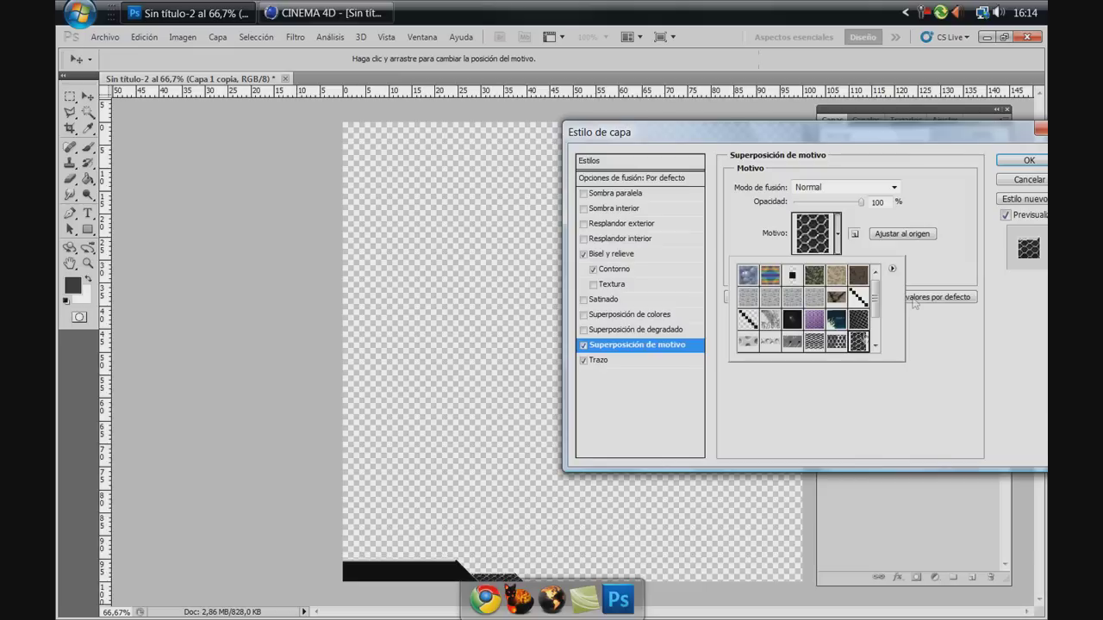
click(975, 195)
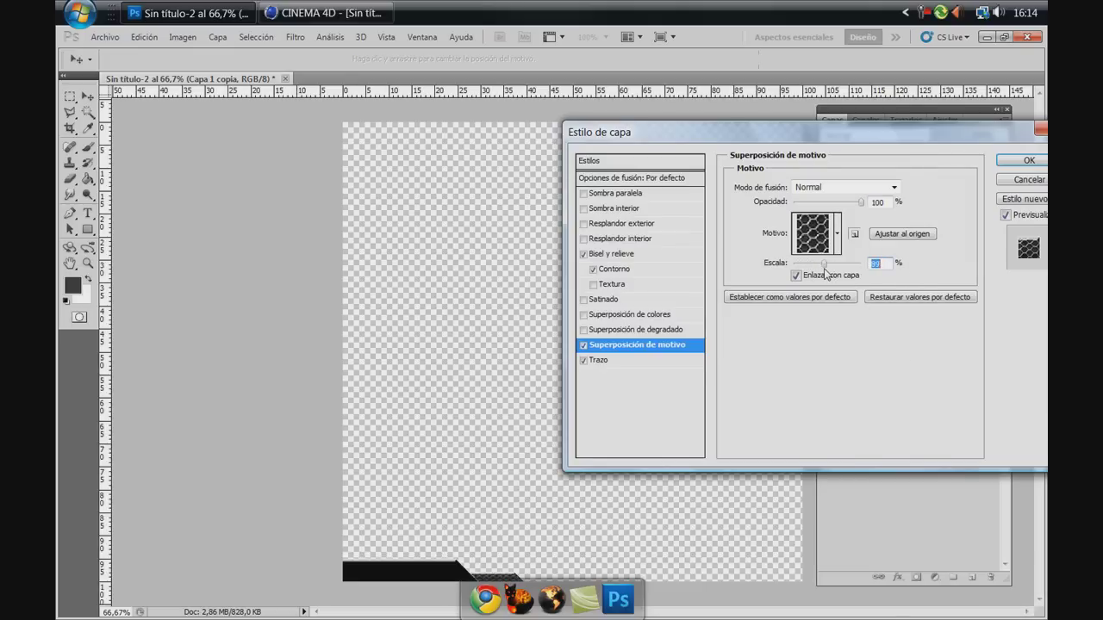
Keep pattern overlay opacity at 100%, reduce its scale, and apply
drag(860, 204, 838, 211)
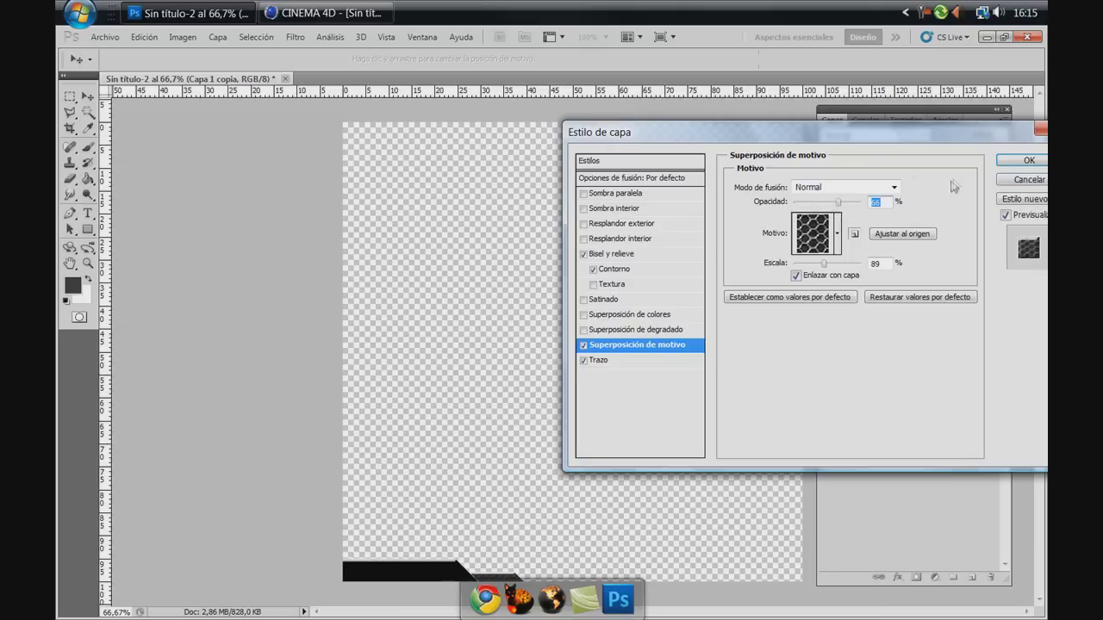
drag(850, 210, 864, 207)
double_click(875, 263)
text(50)
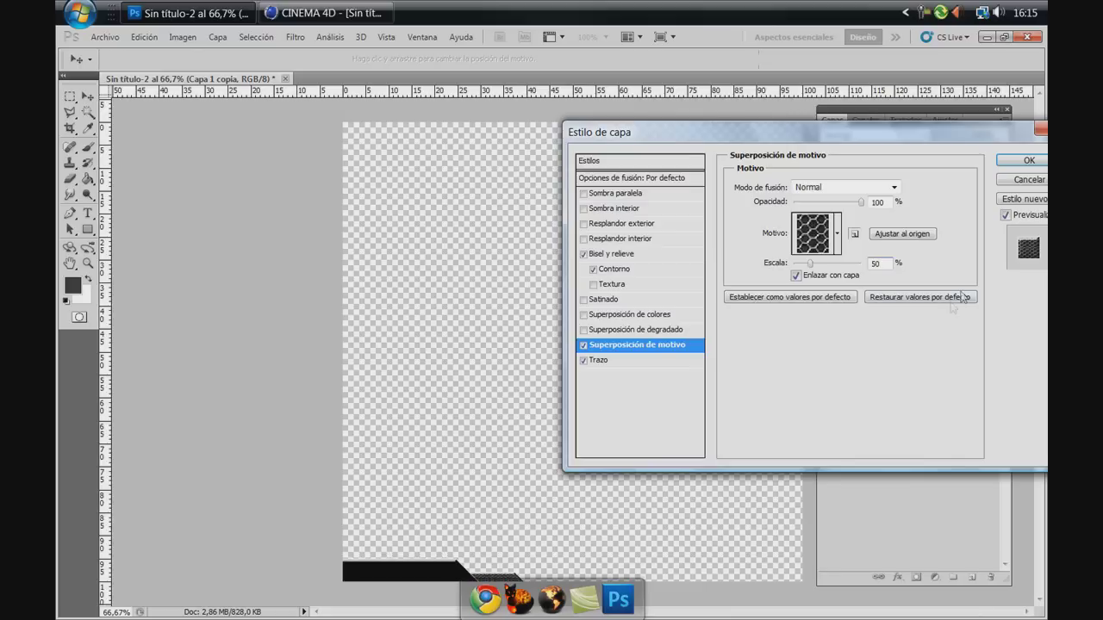
drag(810, 263, 822, 269)
click(1026, 162)
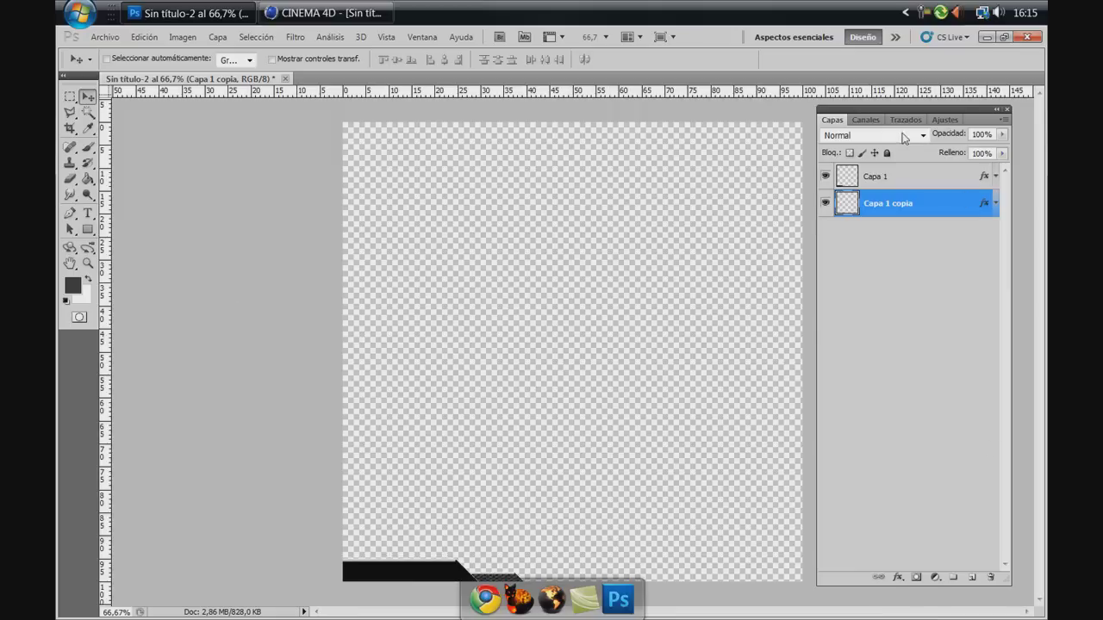
Deselect layers and pen a curved S-shaped open path across the upper canvas
click(906, 226)
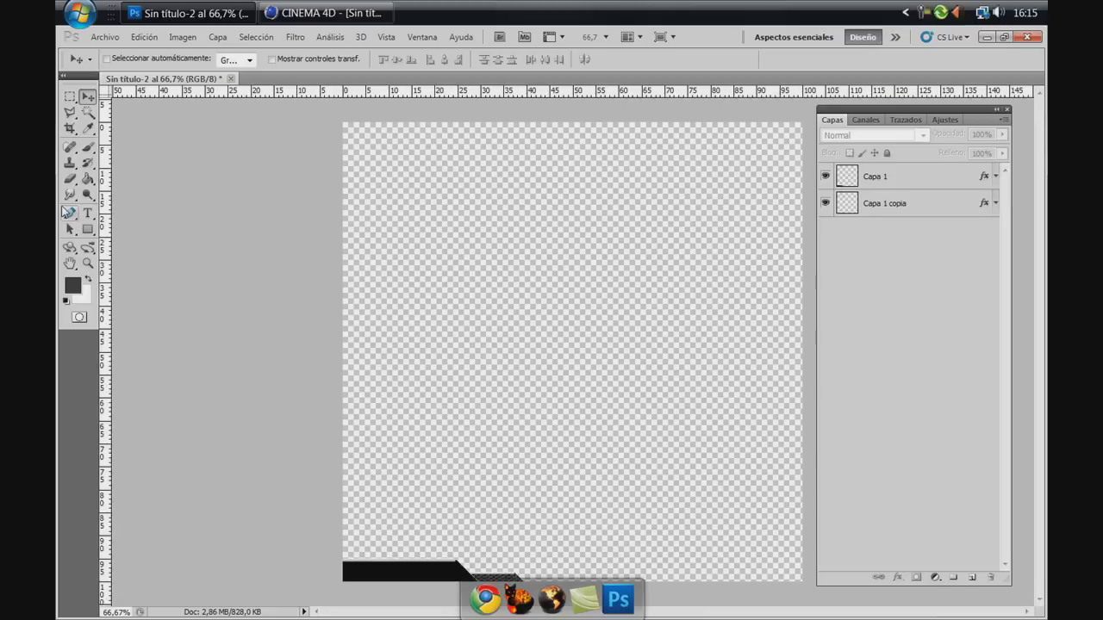
drag(71, 217, 103, 217)
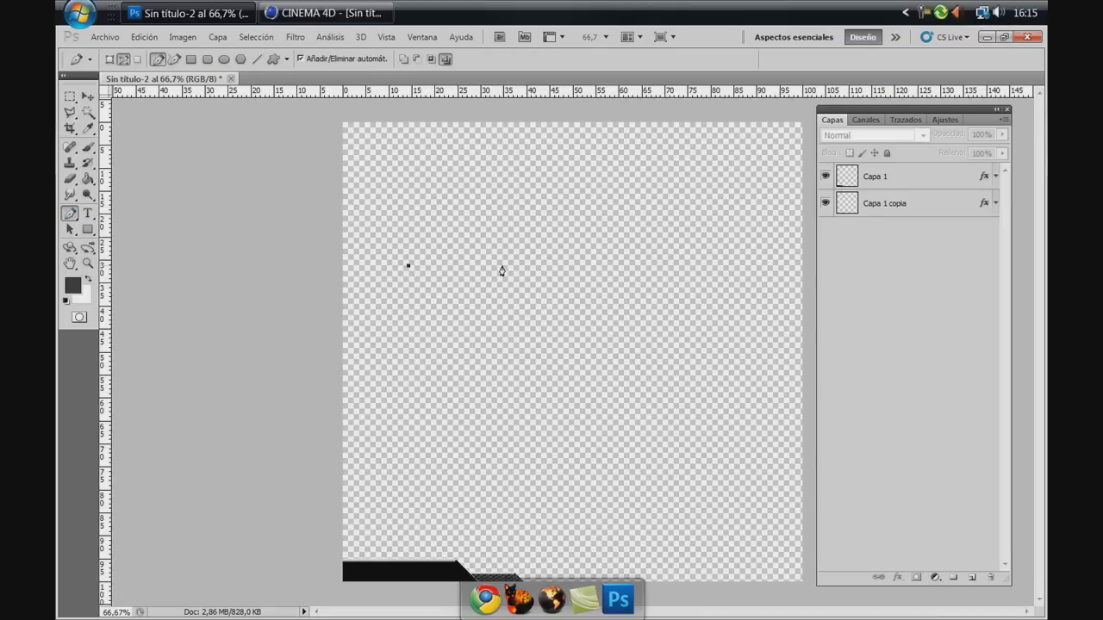
drag(501, 265, 551, 326)
drag(551, 326, 550, 326)
mouse_move(590, 269)
mouse_down()
mouse_move(592, 230)
mouse_move(615, 239)
mouse_move(606, 240)
mouse_up()
click(668, 266)
mouse_move(679, 266)
mouse_down()
mouse_move(727, 315)
mouse_move(708, 322)
mouse_up()
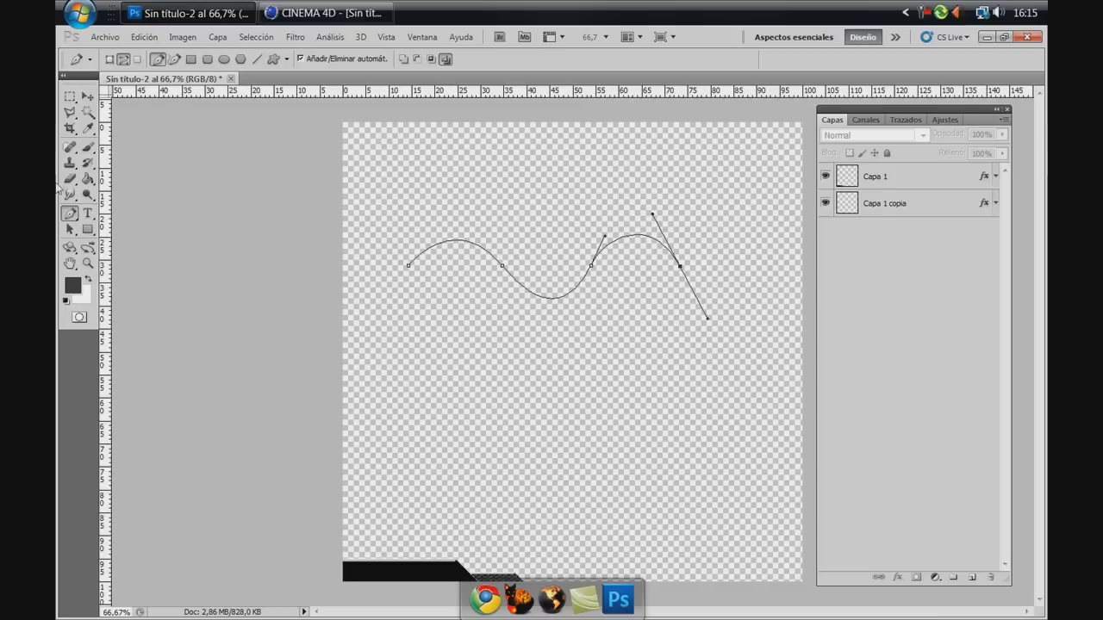
Set the Brush tool to a ~15 px hard round tip in Normal mode
click(88, 148)
click(126, 62)
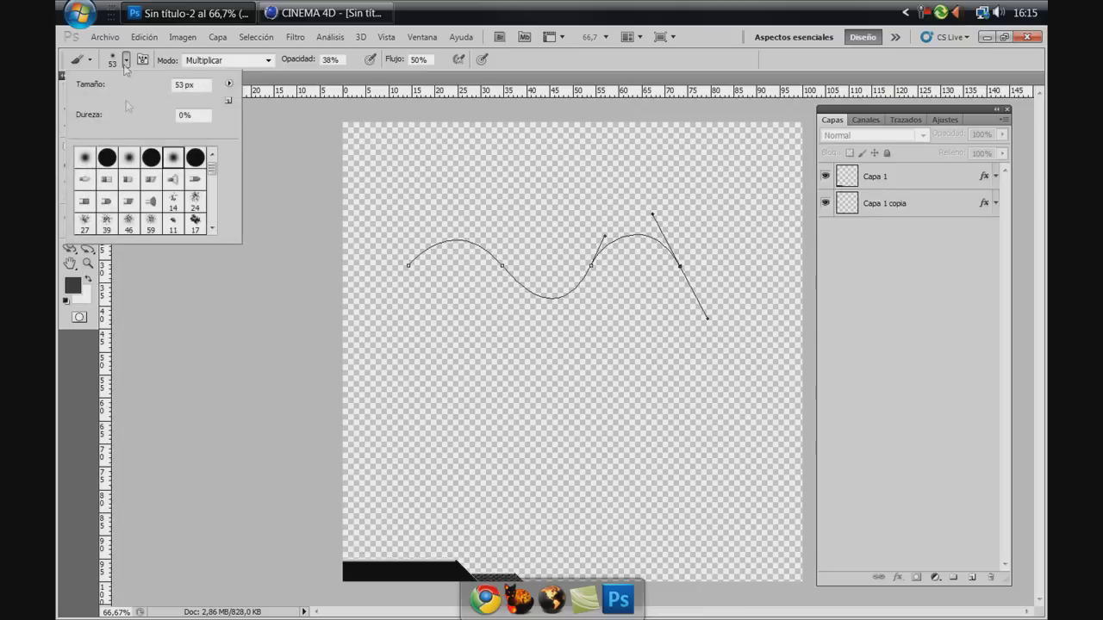
text(14)
click(198, 156)
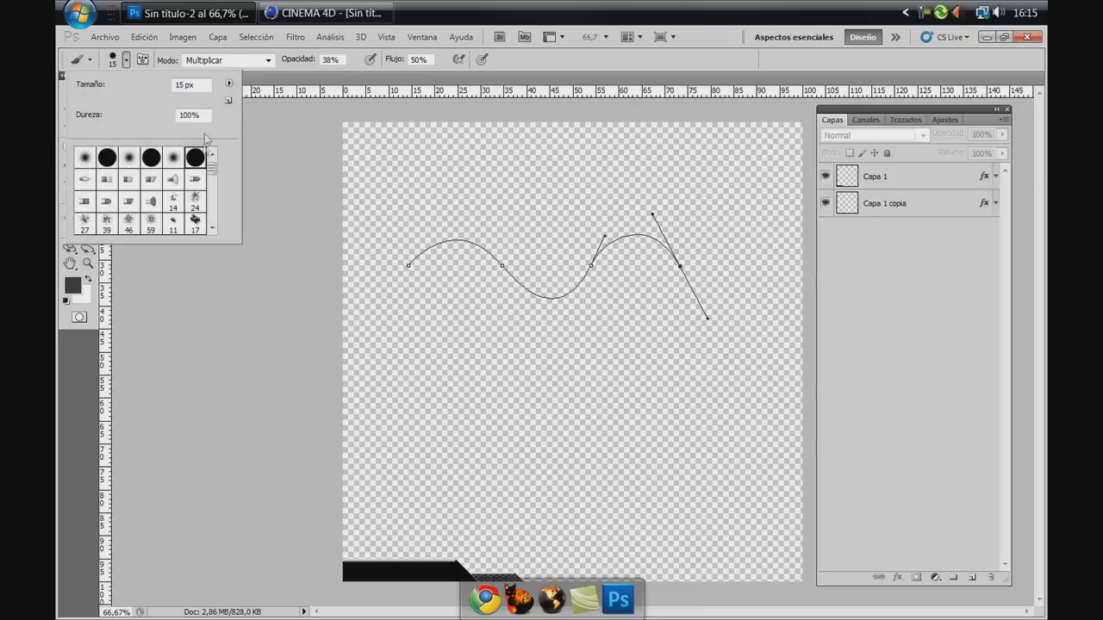
click(276, 72)
click(267, 61)
click(261, 76)
click(261, 67)
click(249, 80)
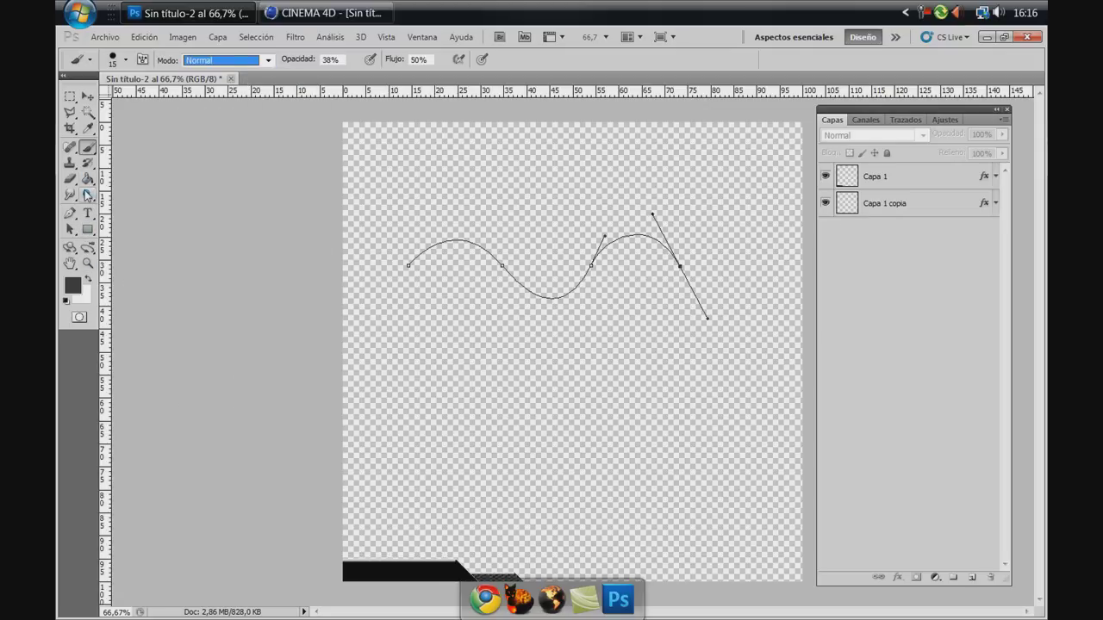
click(70, 213)
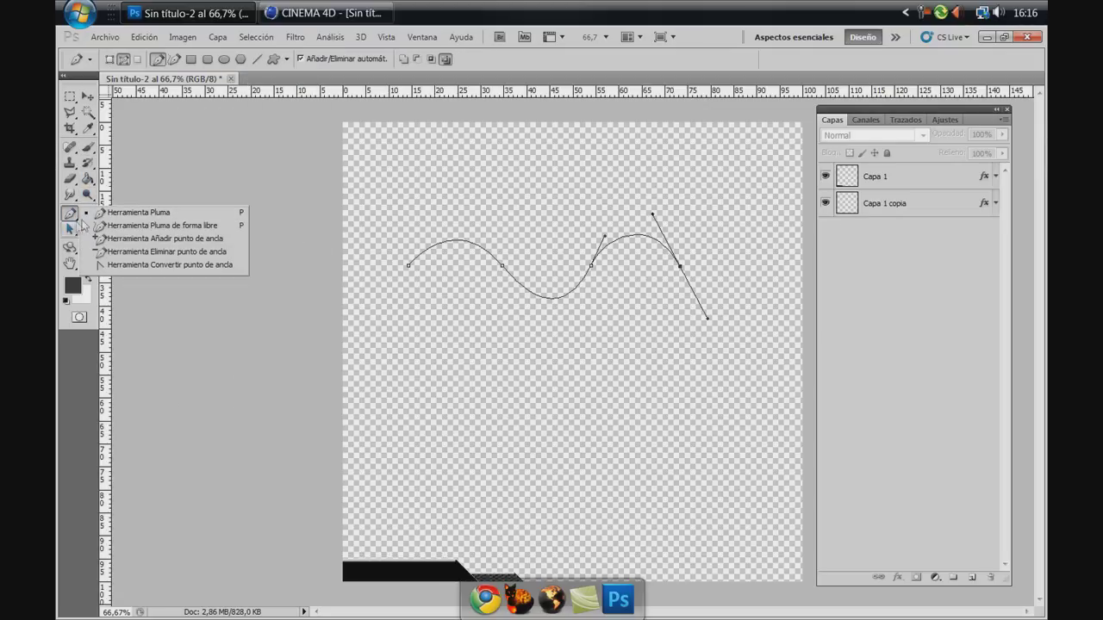
Open and dismiss the wavy path's right-click options several times with the Pen tool
click(138, 212)
right_click(681, 264)
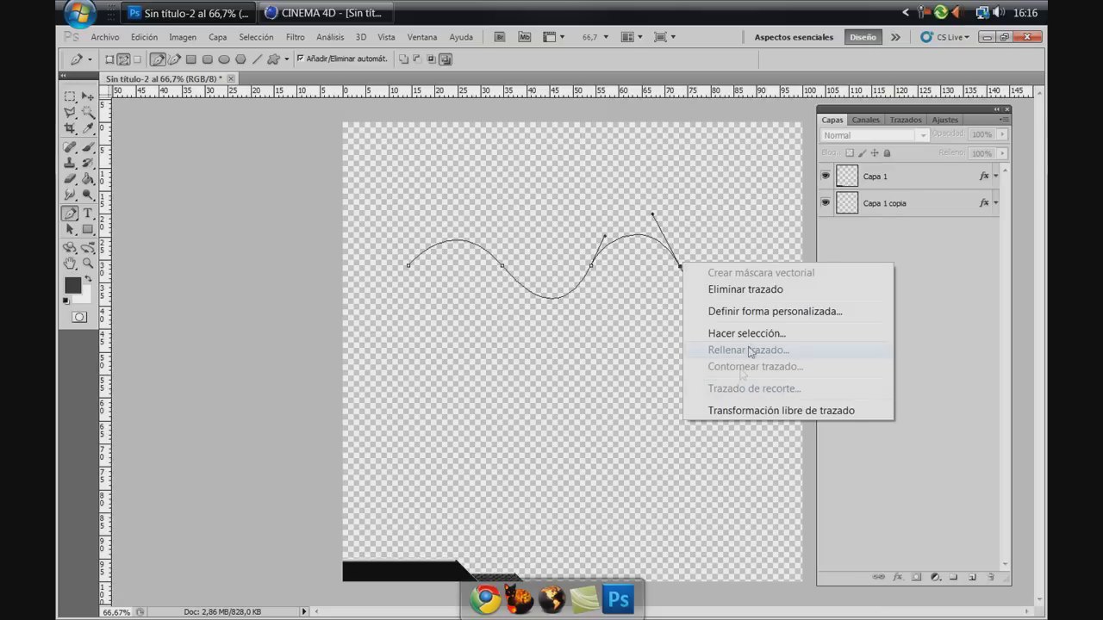
right_click(678, 269)
right_click(679, 270)
right_click(680, 271)
right_click(682, 272)
key(Escape)
right_click(681, 270)
click(949, 231)
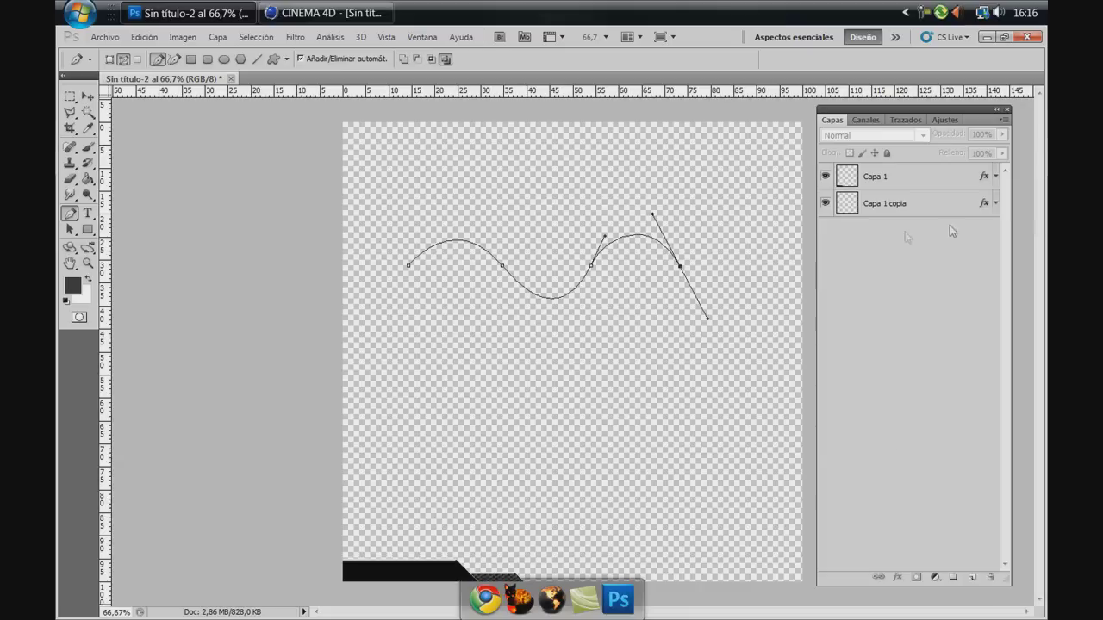
Add new layer Capa 2 and stroke the wavy path with Pincel via Contornear trazado
click(972, 577)
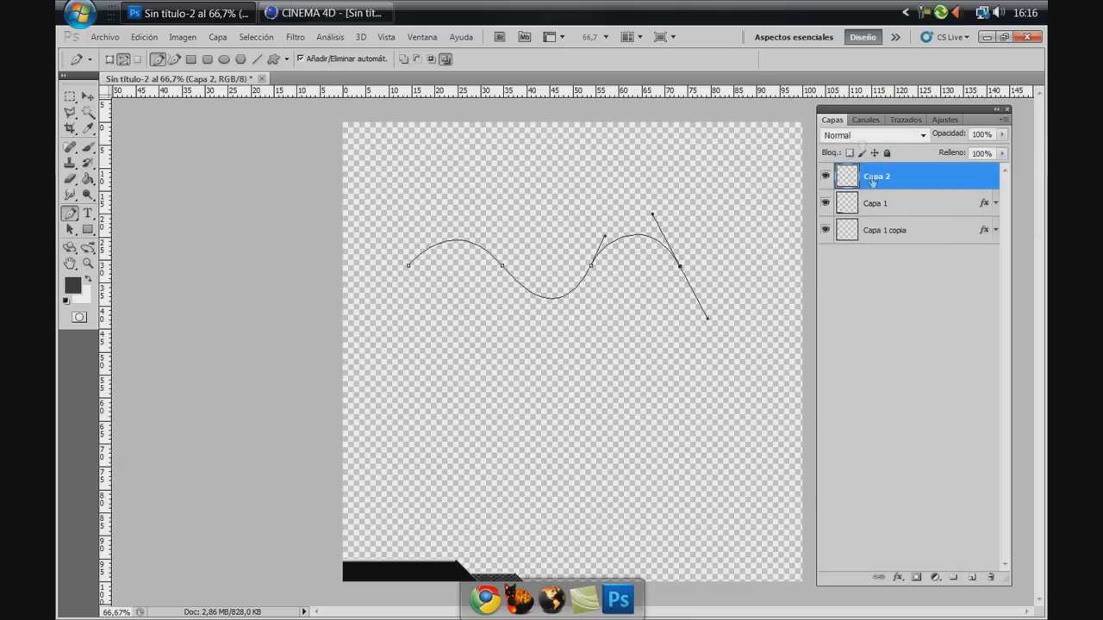
right_click(681, 269)
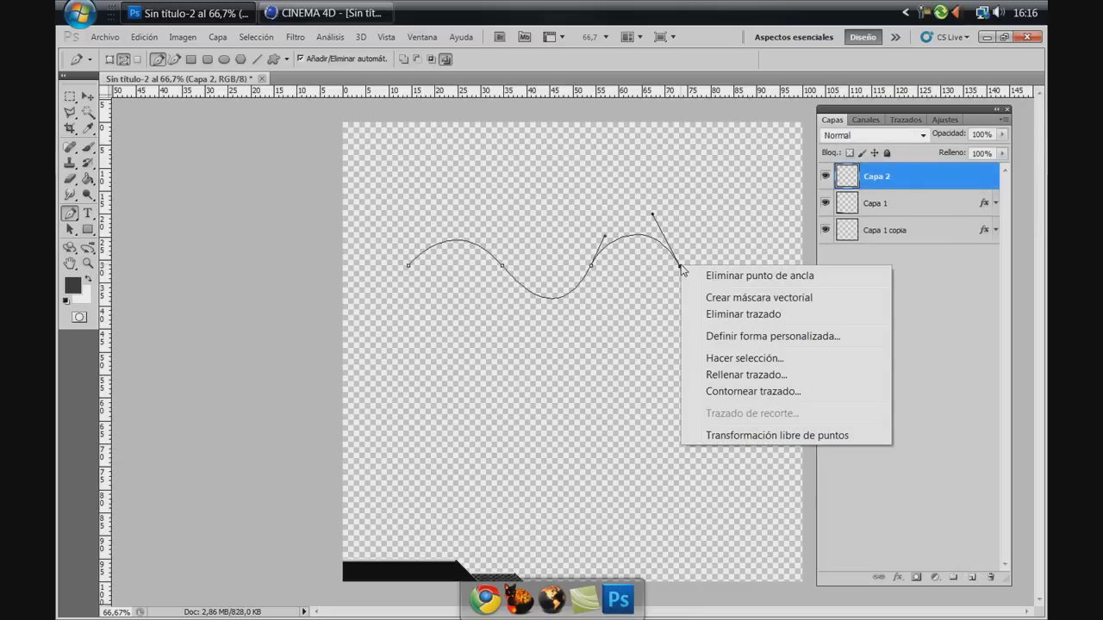
click(753, 391)
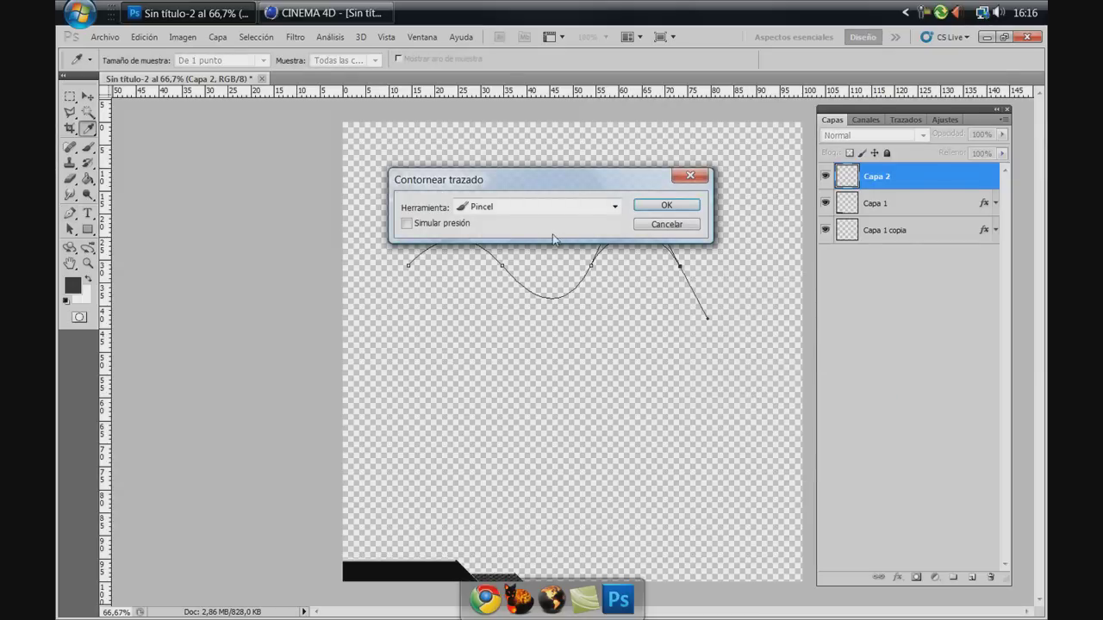
click(559, 210)
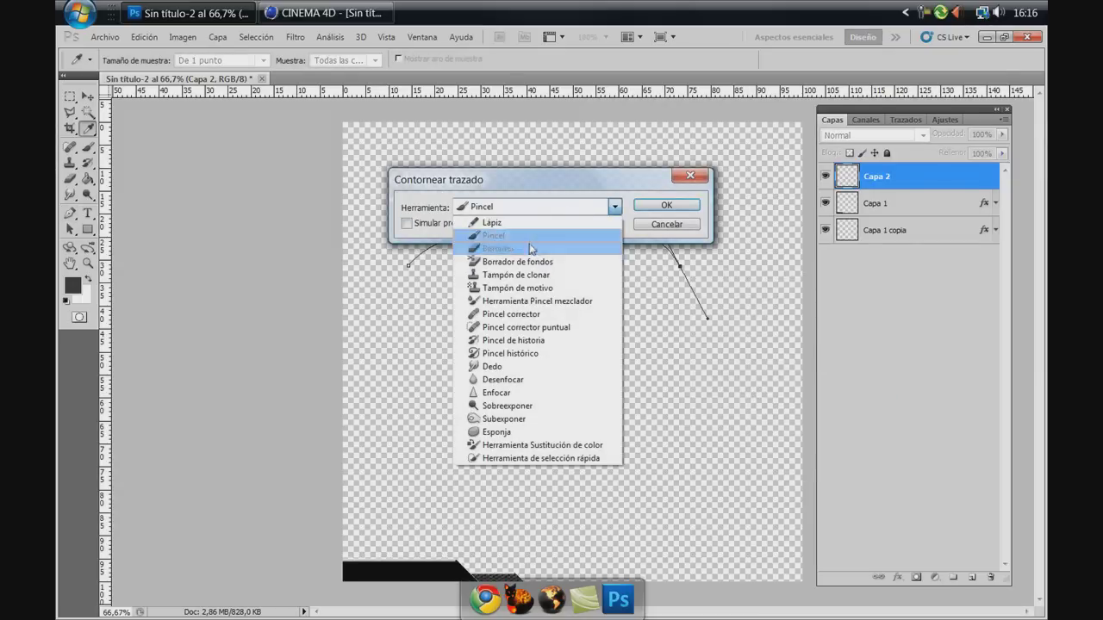
click(512, 241)
click(655, 210)
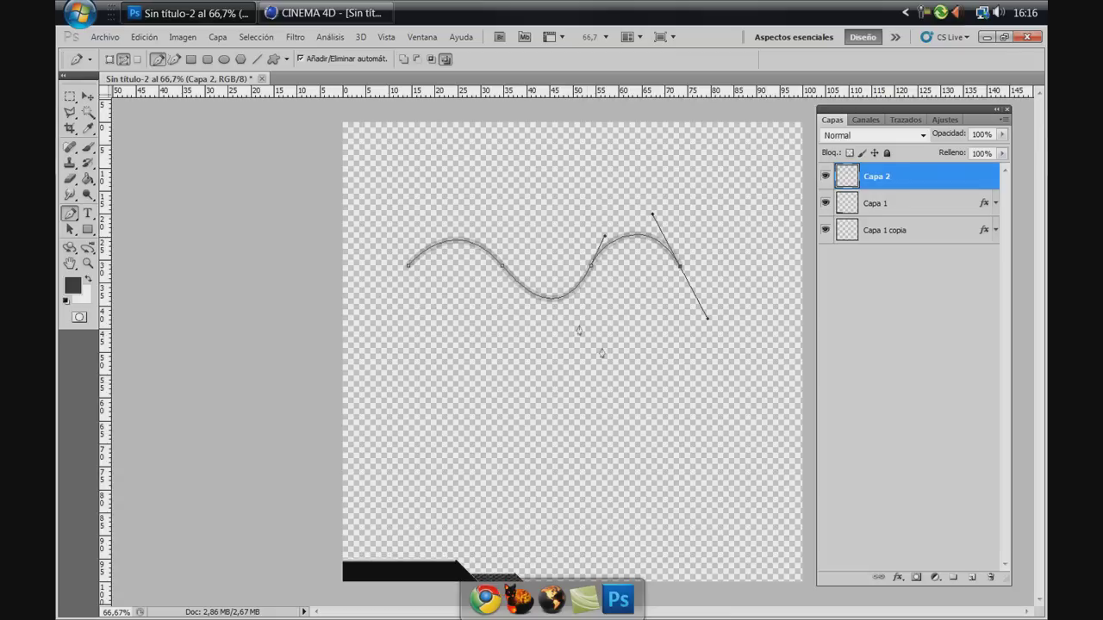
right_click(673, 256)
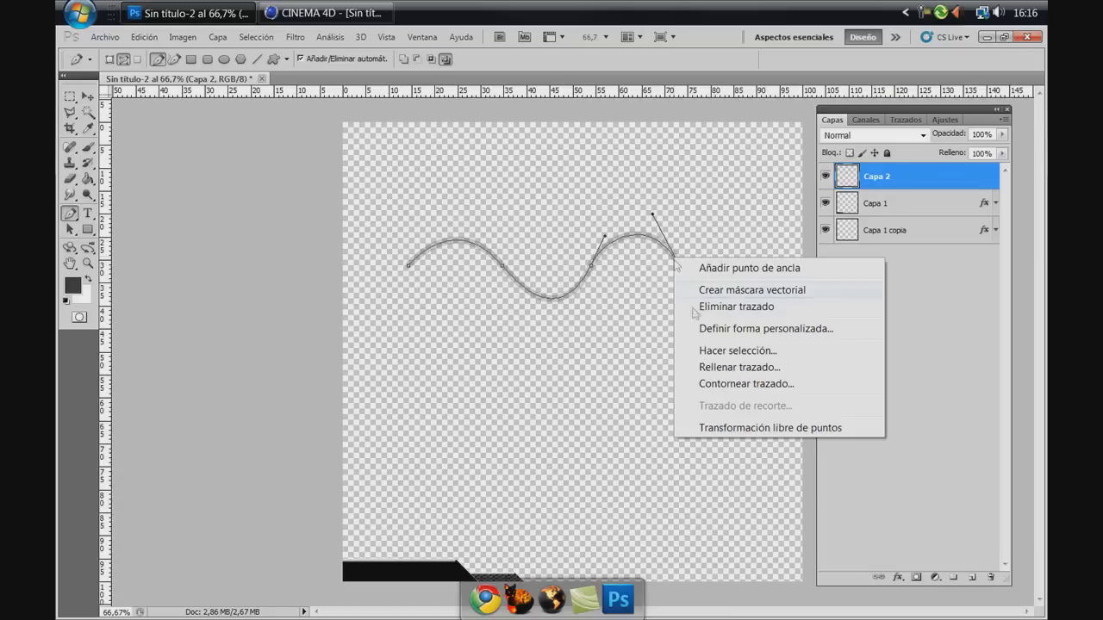
Stroke the path again and give the line a 2 px Trazo layer style
click(737, 306)
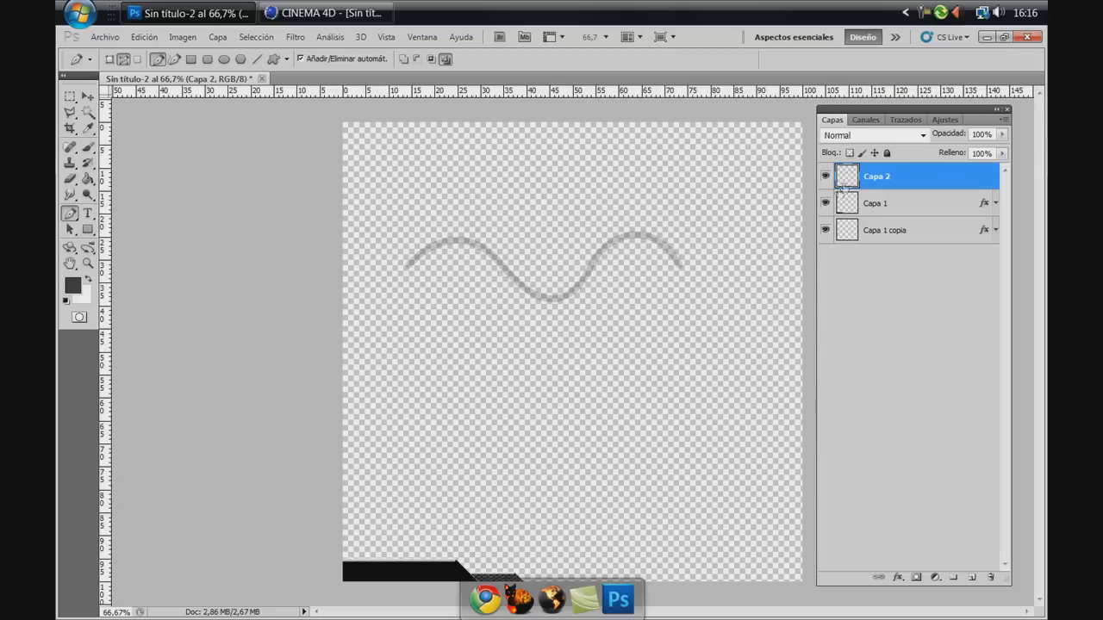
right_click(867, 175)
click(753, 199)
click(583, 361)
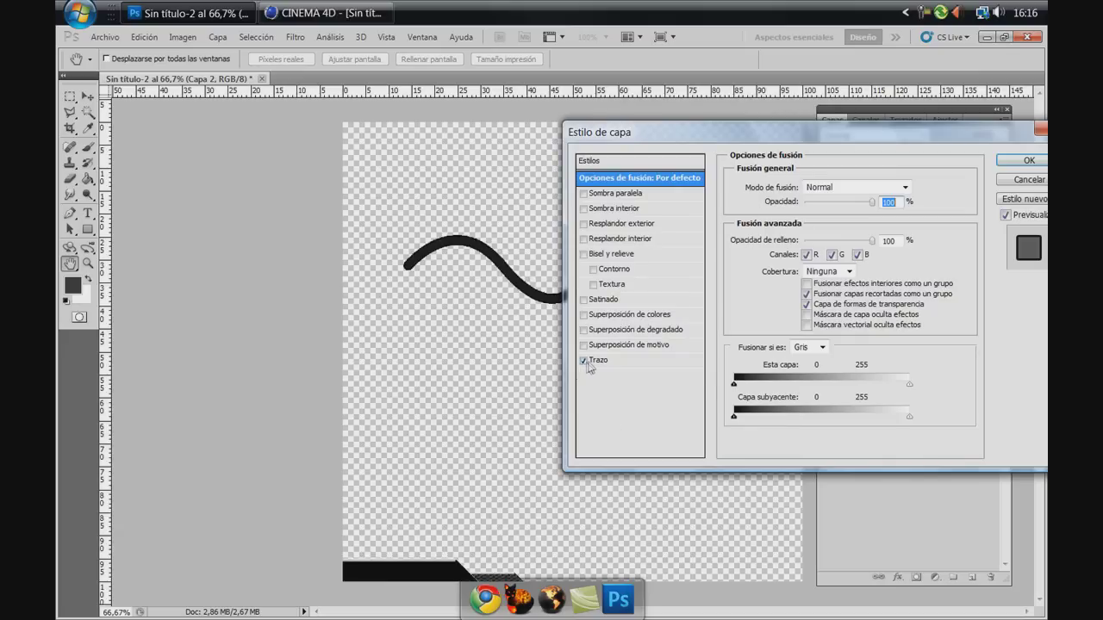
click(601, 361)
drag(789, 190, 734, 197)
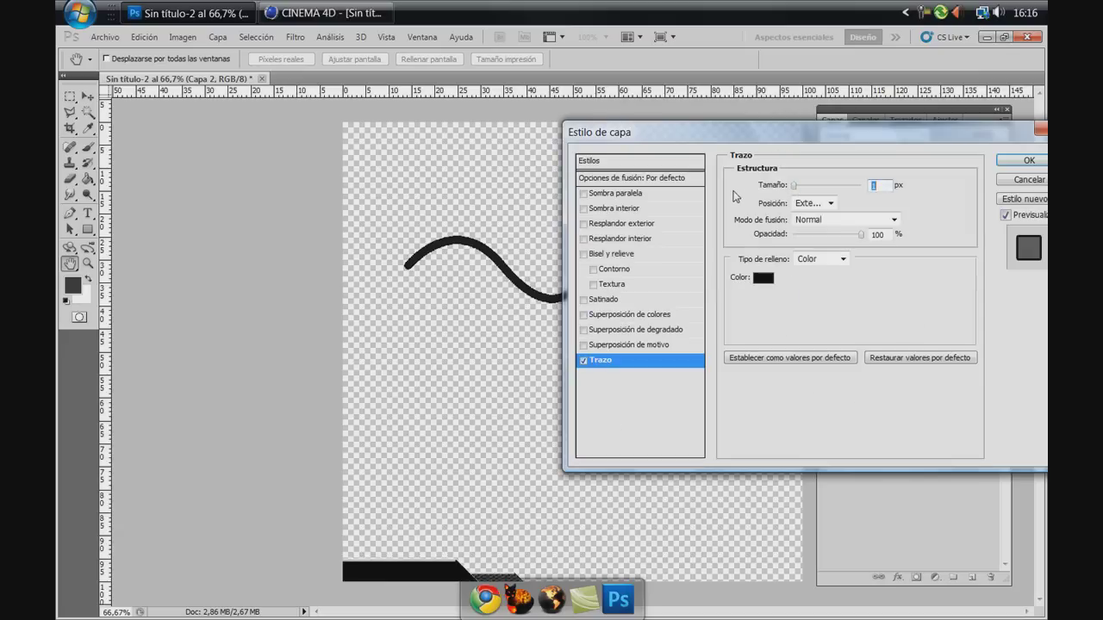
text(2)
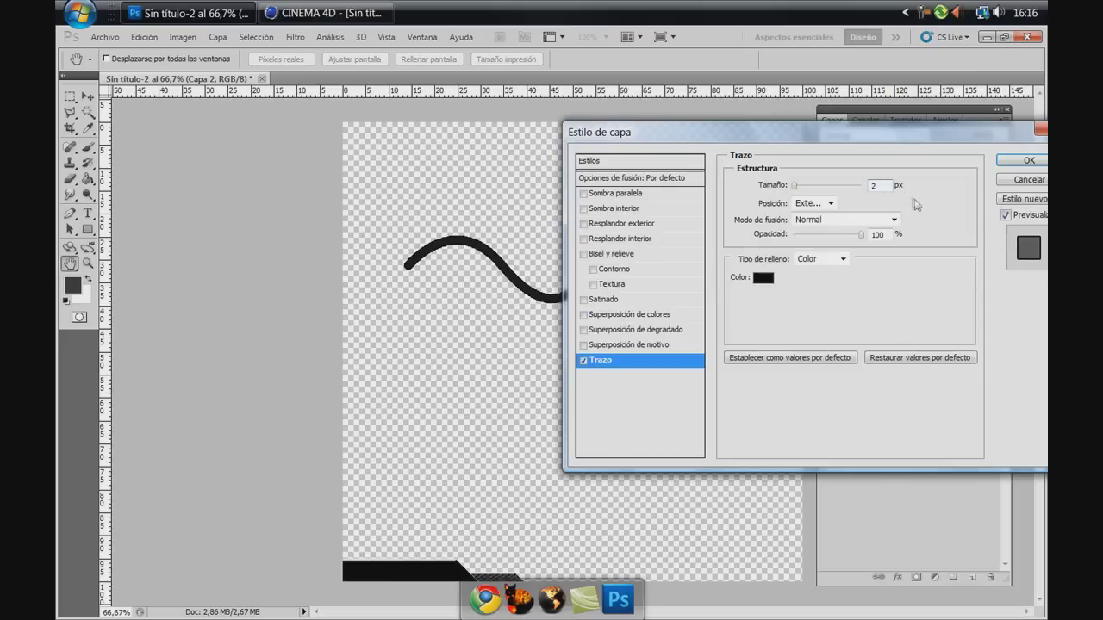
click(1026, 161)
Convert Capa 2 to a Smart Object, rasterize it, and rename it Cable
right_click(880, 178)
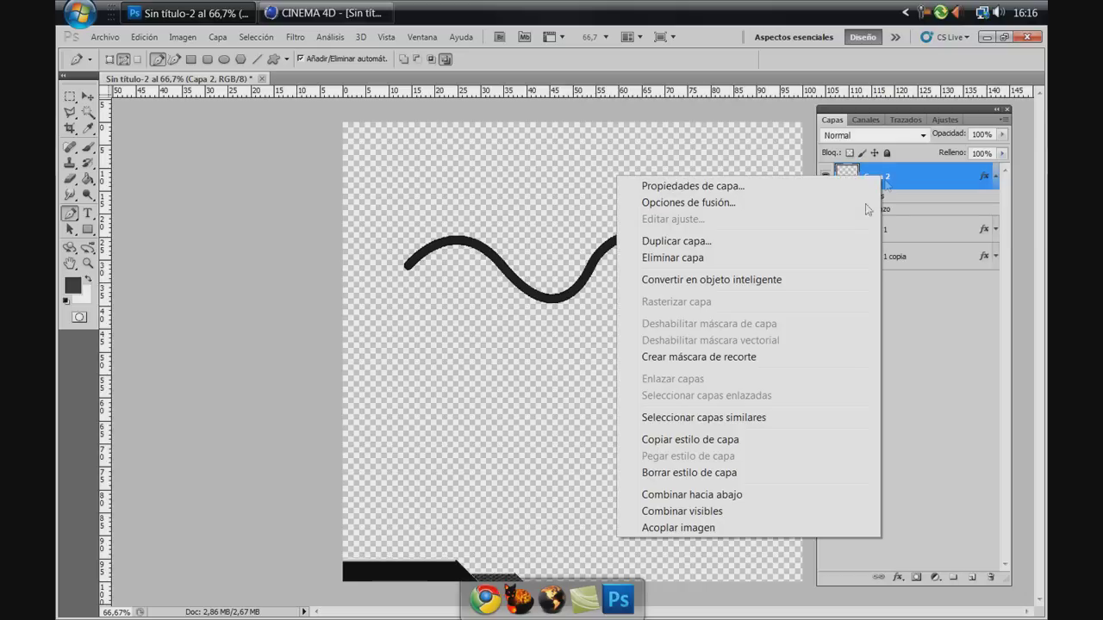
click(739, 279)
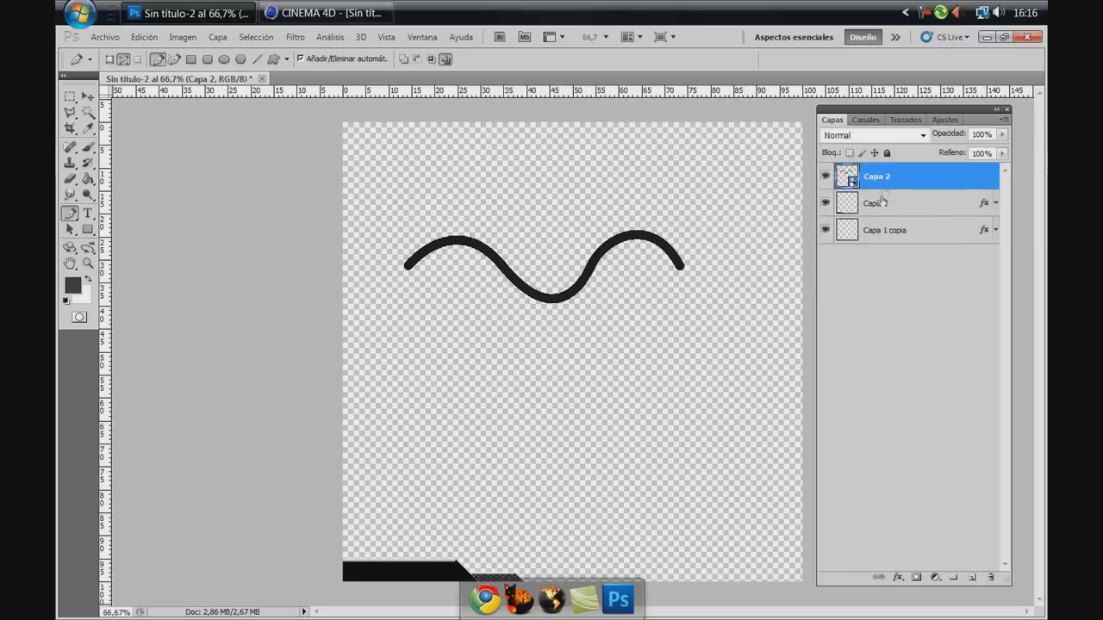
right_click(884, 183)
click(677, 358)
double_click(875, 177)
text(Ca)
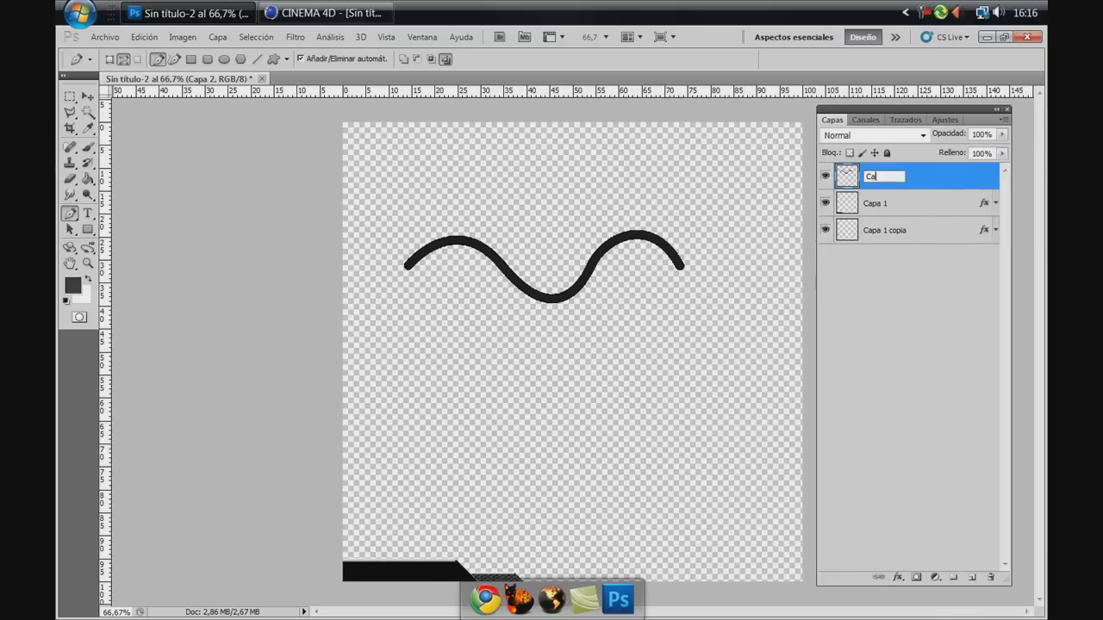
click(860, 286)
right_click(873, 179)
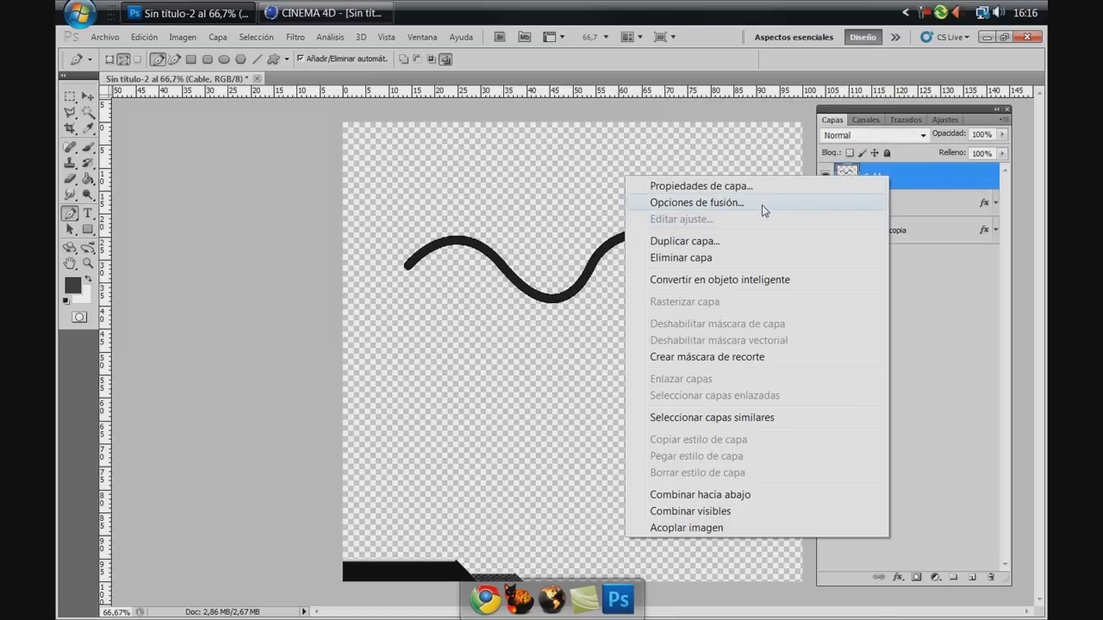
Add a Superposición de motivo to Cable, browsing the pattern presets
click(762, 204)
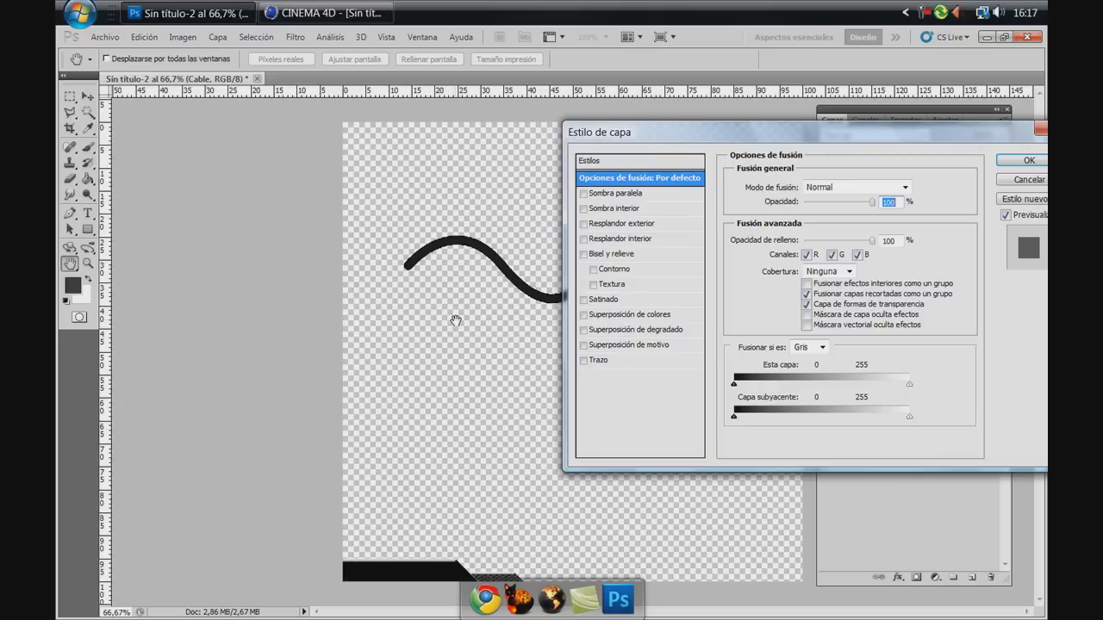
click(584, 348)
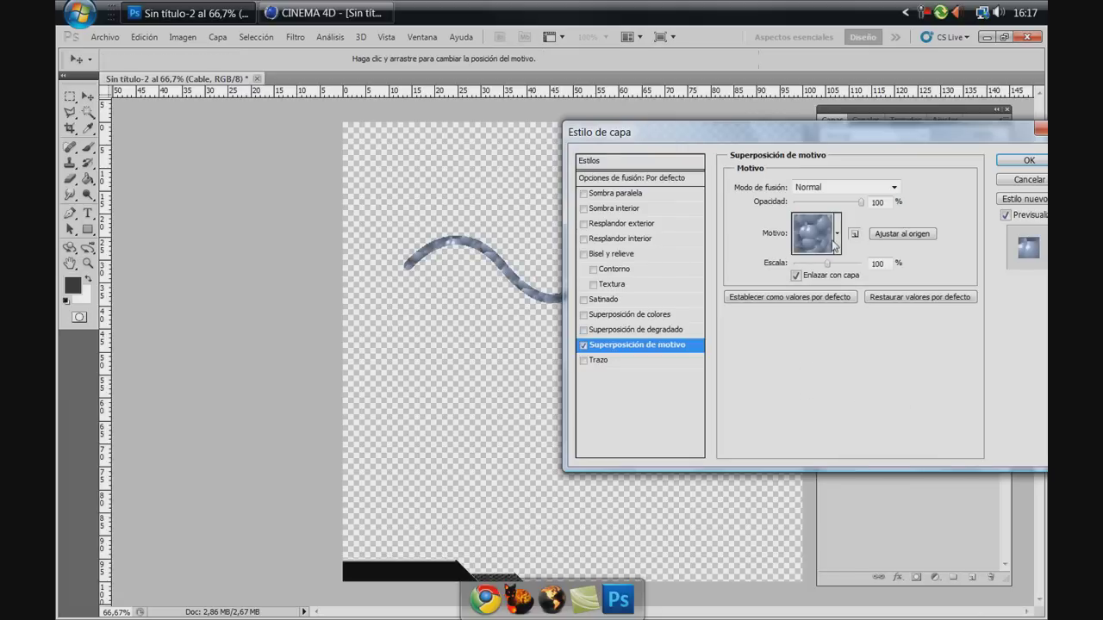
click(834, 245)
click(876, 345)
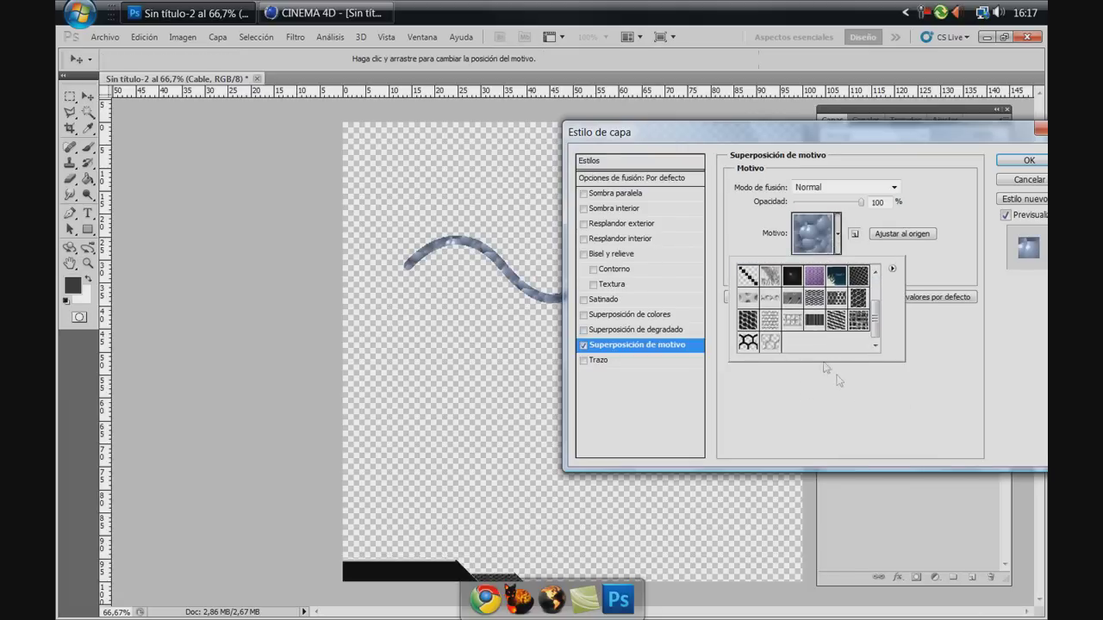
click(748, 342)
click(748, 319)
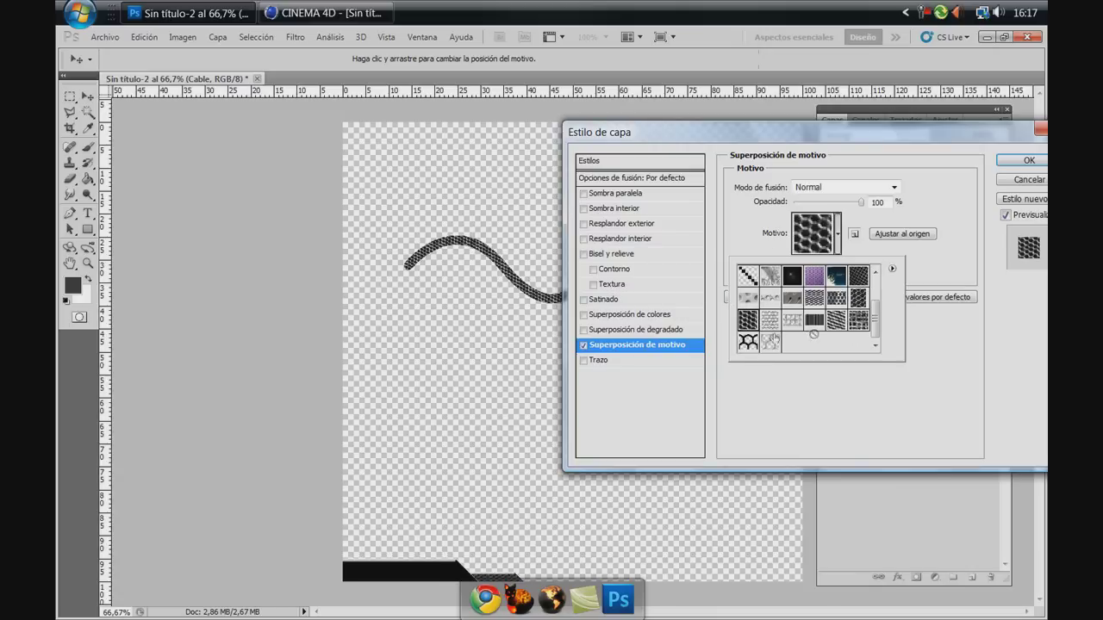
click(763, 325)
Choose the hexagonal-dot pattern and reduce its scale to 69%
click(803, 325)
click(821, 327)
click(851, 328)
click(858, 297)
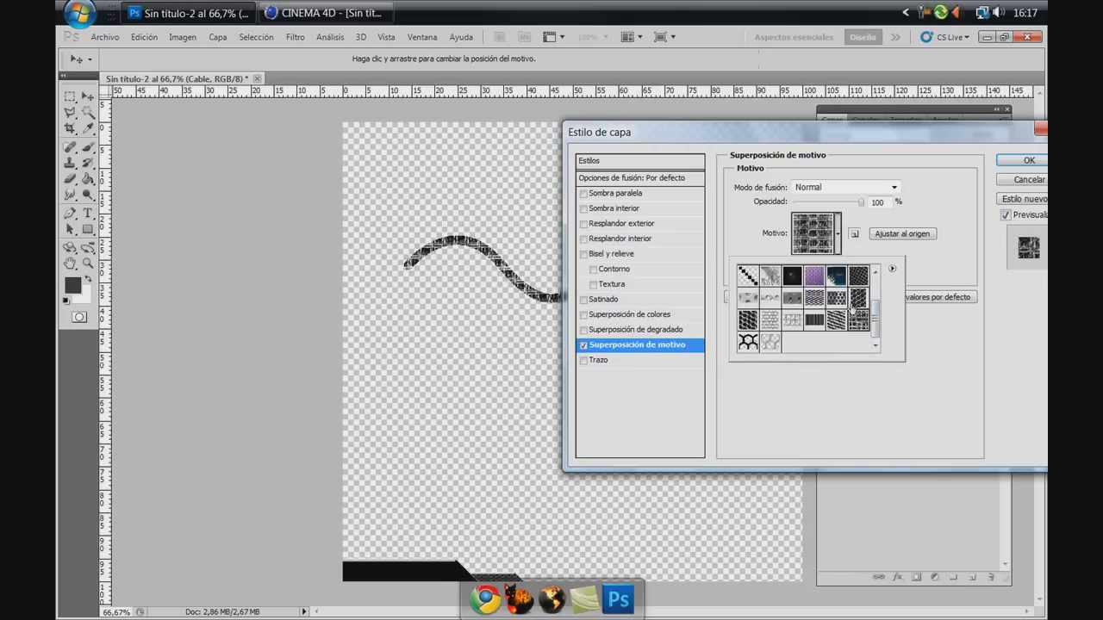
click(834, 306)
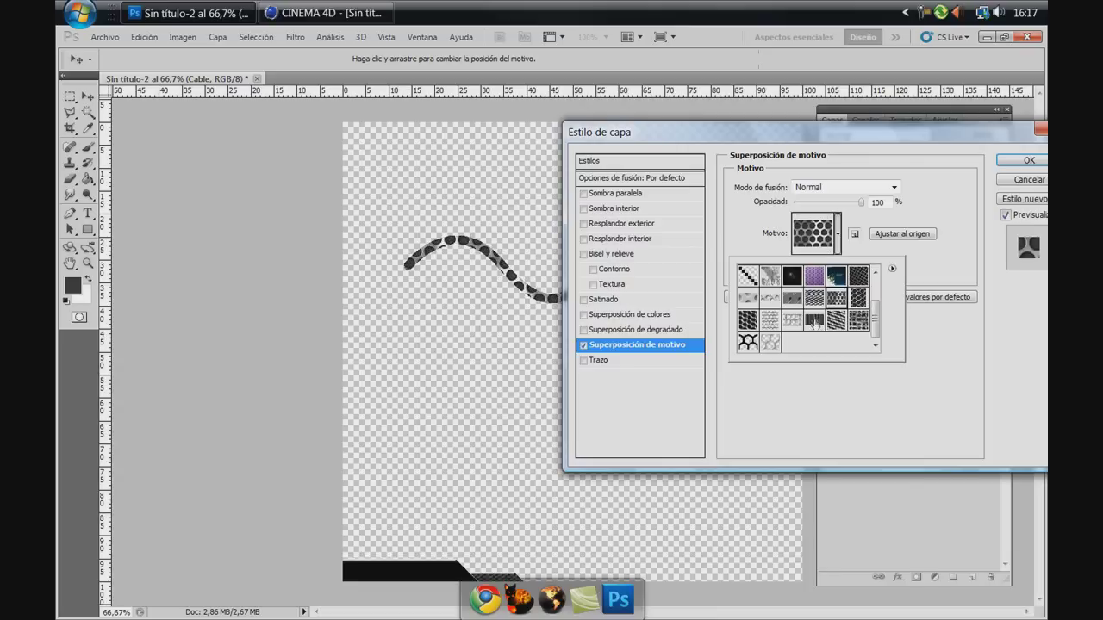
click(903, 279)
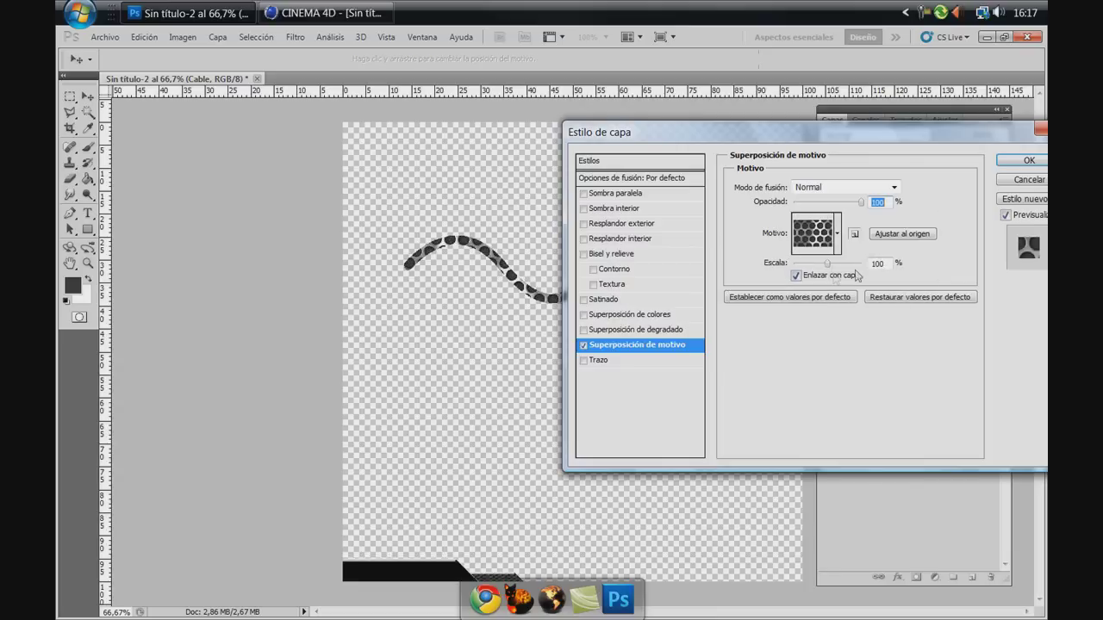
drag(825, 271, 819, 272)
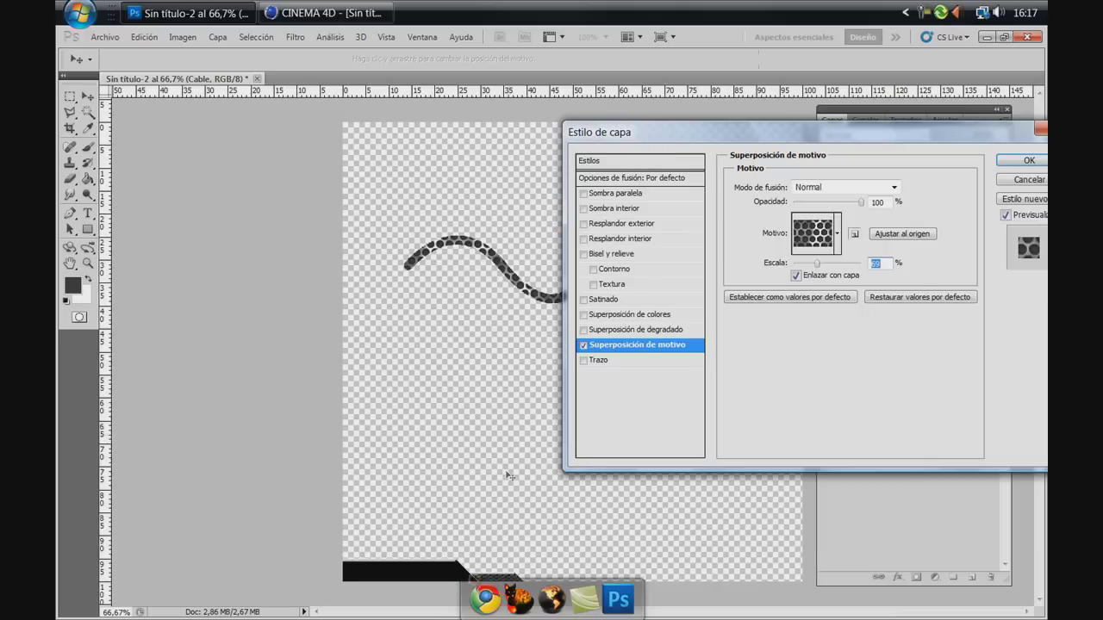
Add Bisel y relieve with the fourth gloss contour, plus a Sombra paralela
click(592, 268)
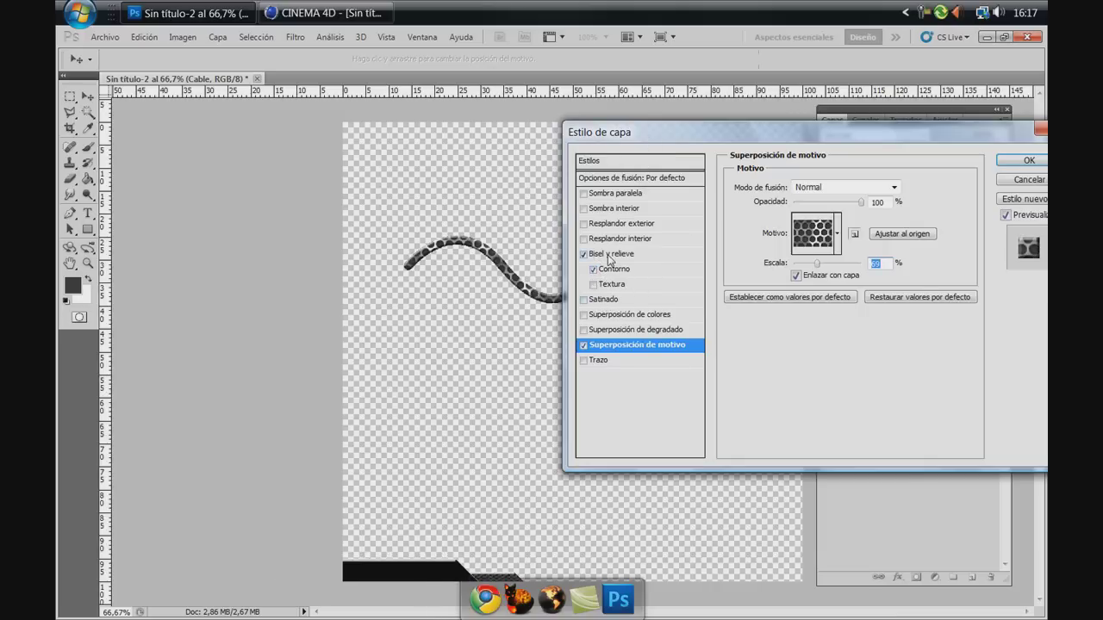
click(613, 253)
click(840, 360)
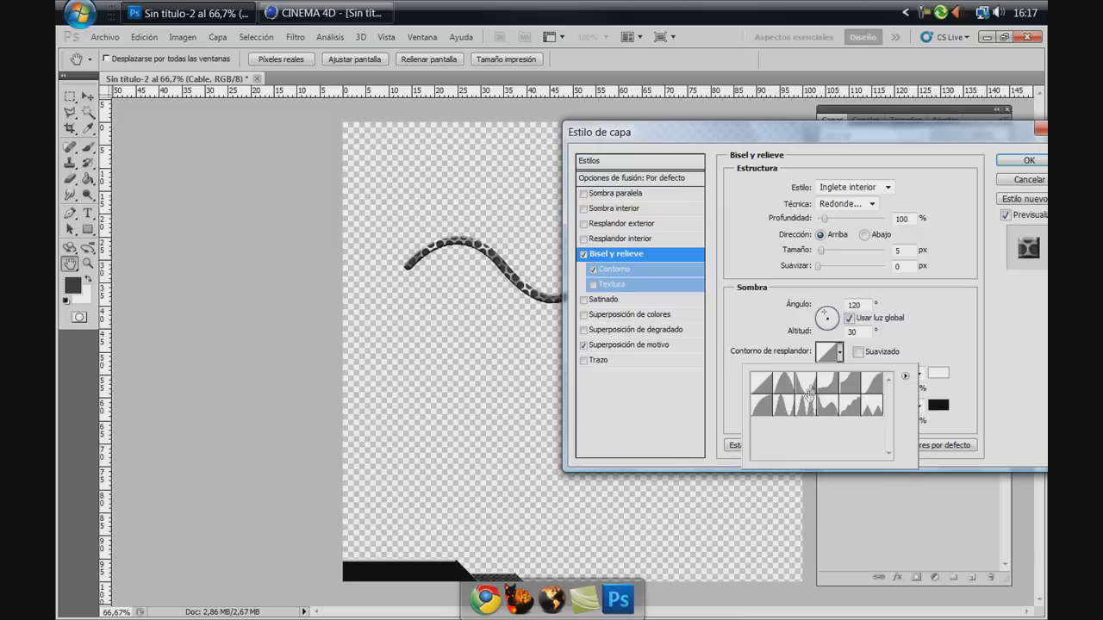
click(829, 386)
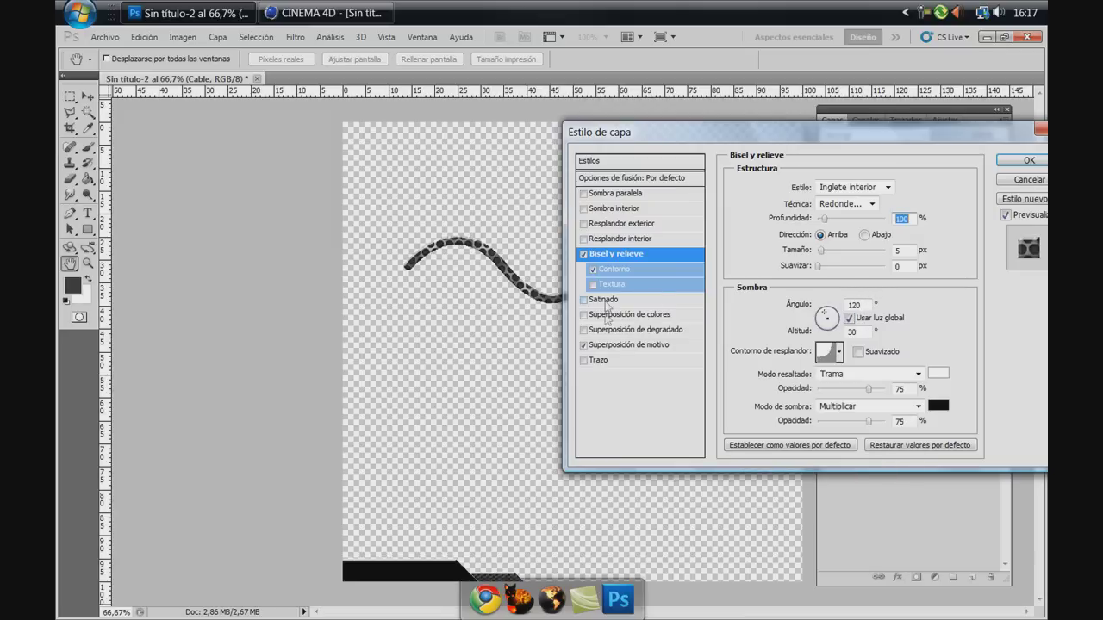
click(629, 345)
drag(862, 203, 859, 203)
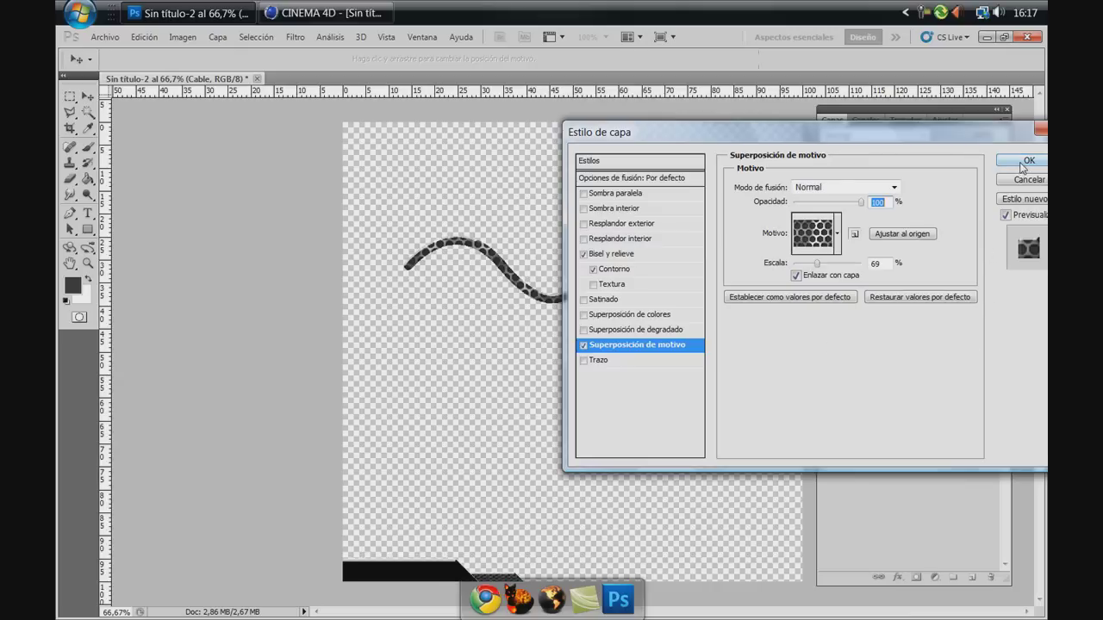
click(584, 193)
click(603, 195)
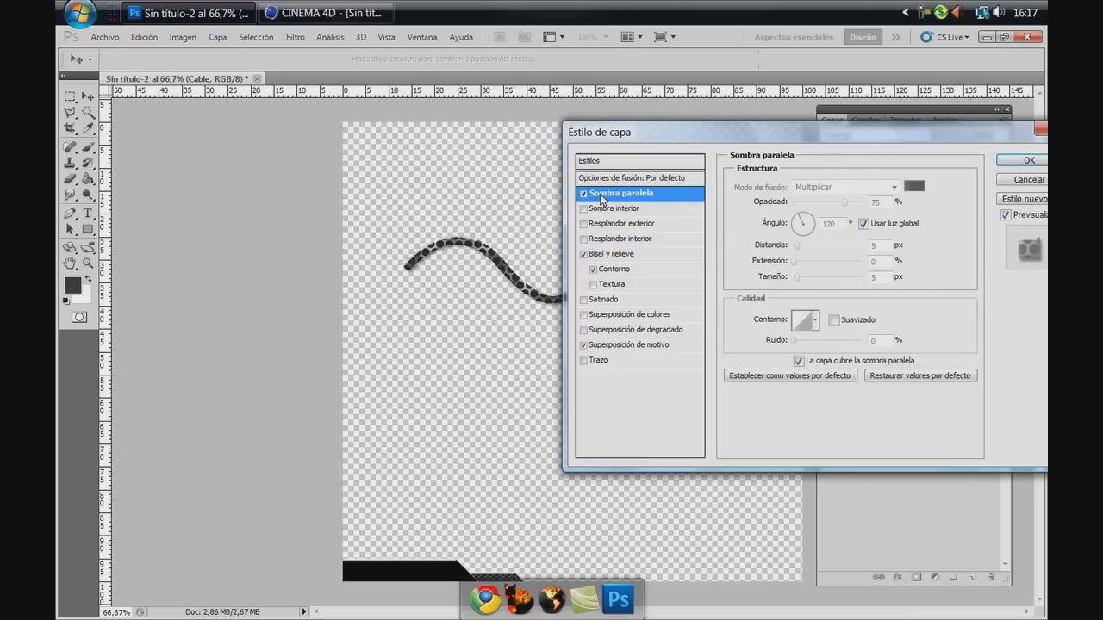
Give the Cable's drop shadow 0 px distance, 13% spread and 22 px size, then apply it
click(876, 245)
text(3)
key(BackSpace)
text(0)
click(873, 260)
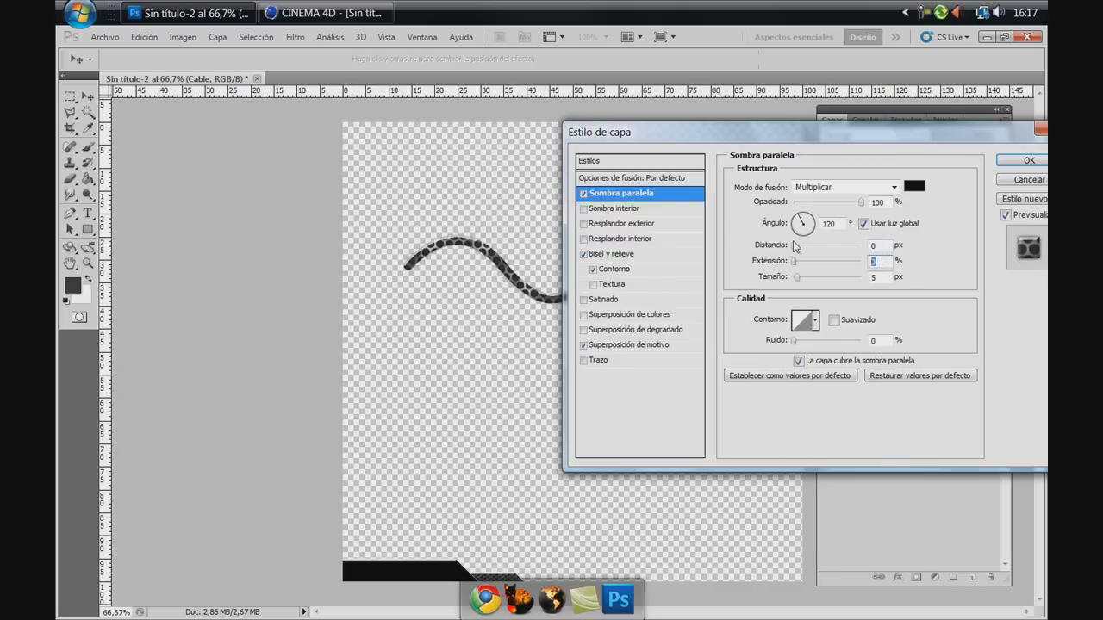
text(2)
click(884, 280)
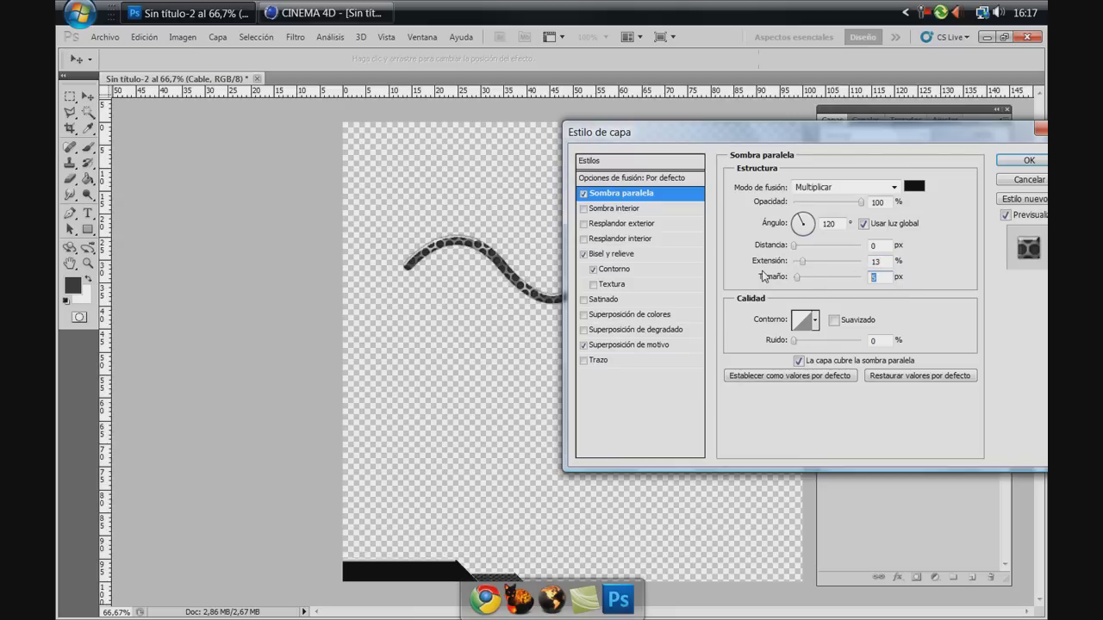
text(2)
text(2)
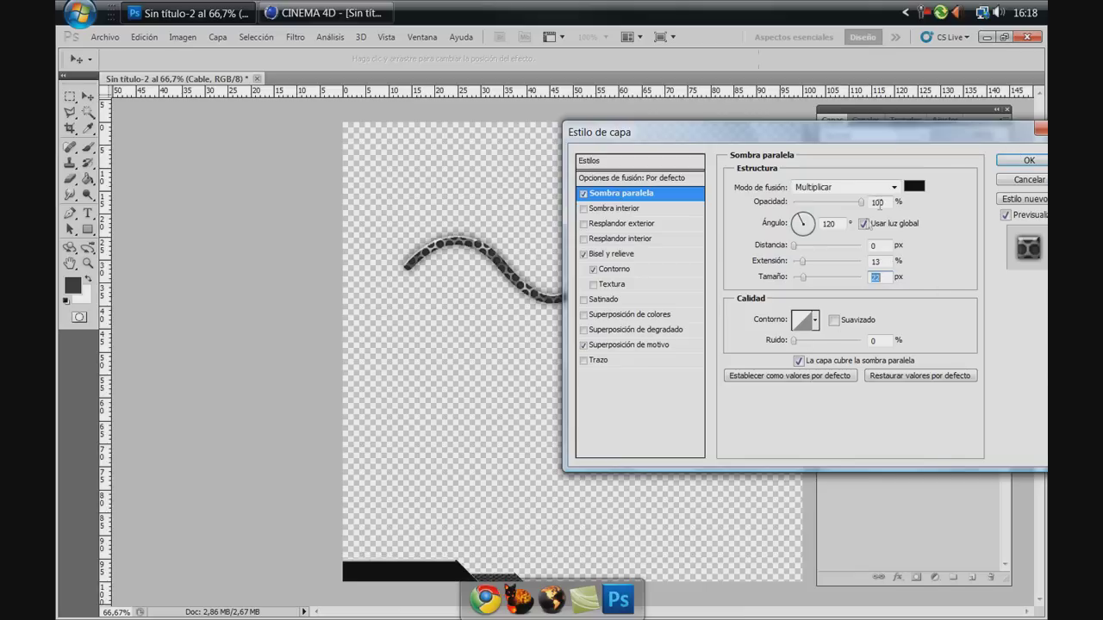
click(1003, 164)
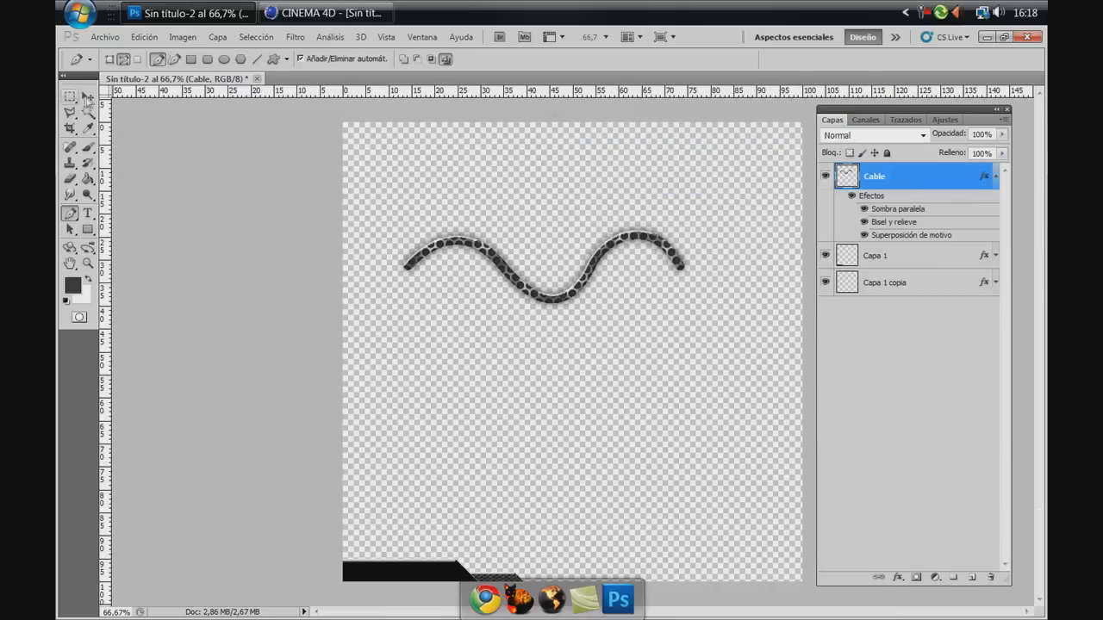
Move the cable up and to the right and collapse its effects list
click(88, 100)
drag(480, 274, 540, 249)
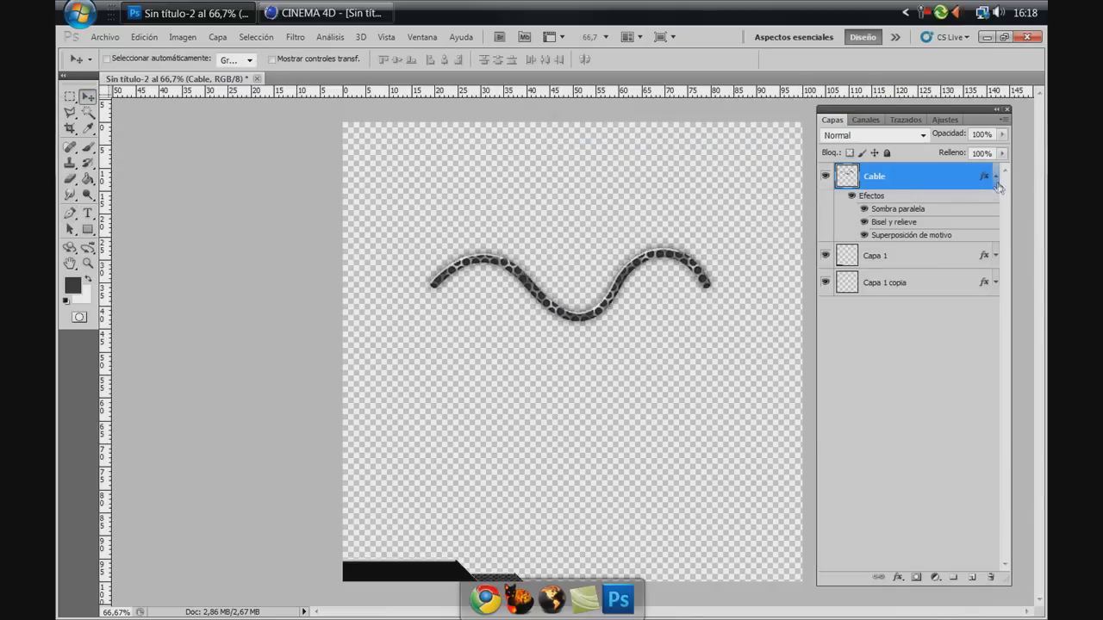
click(996, 177)
click(104, 37)
click(113, 50)
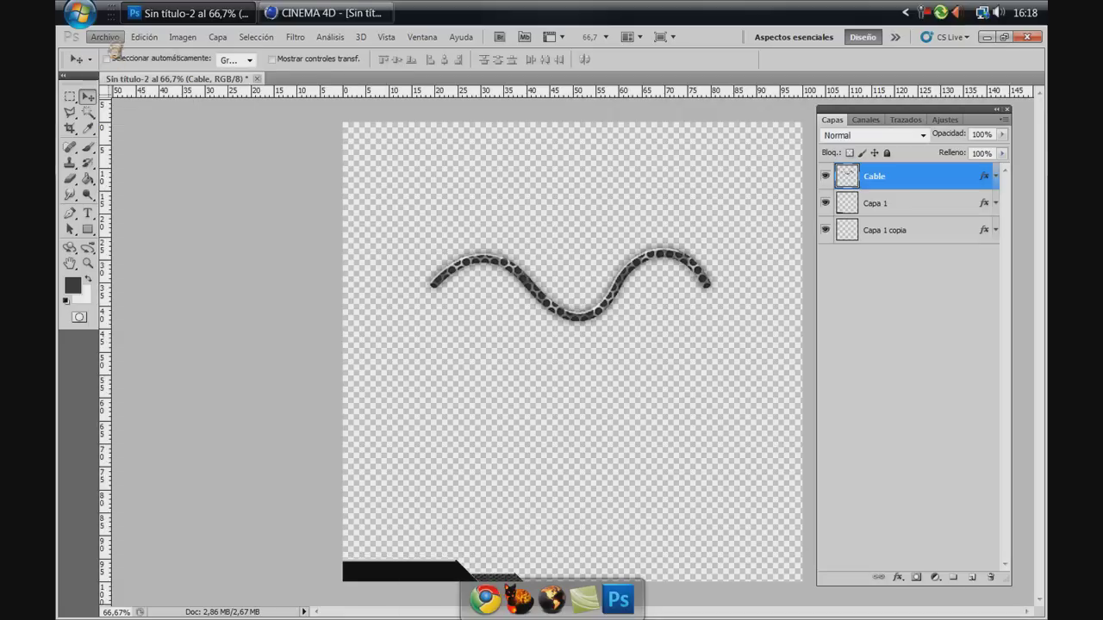
click(724, 163)
Open ORUL0000.jpg from the Pack Photoshop > Letters folder
click(104, 37)
click(114, 68)
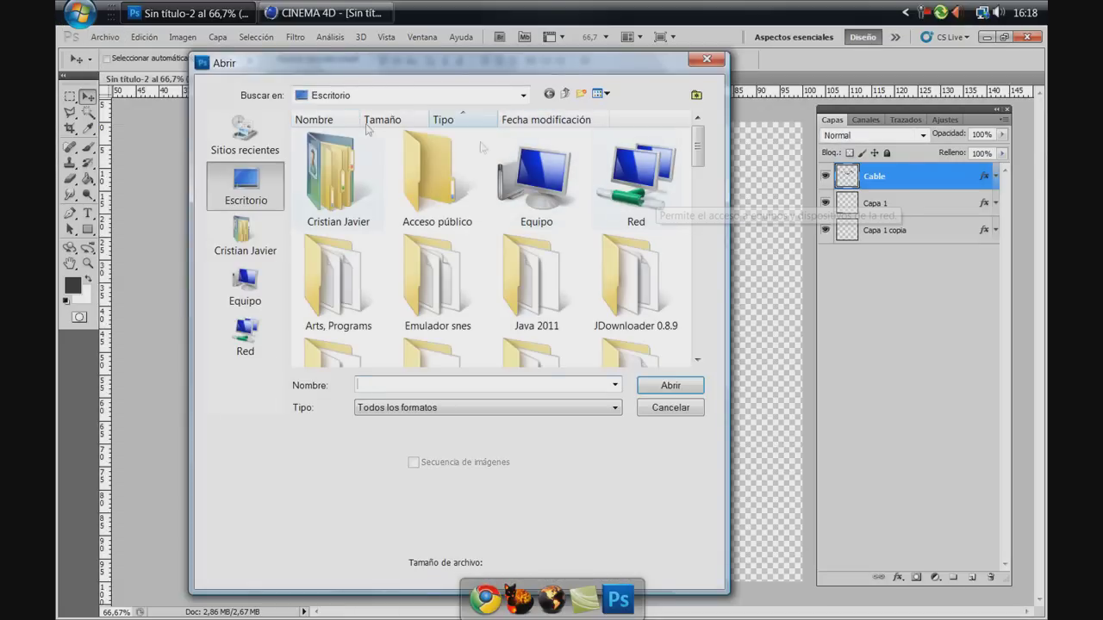
click(405, 96)
click(347, 306)
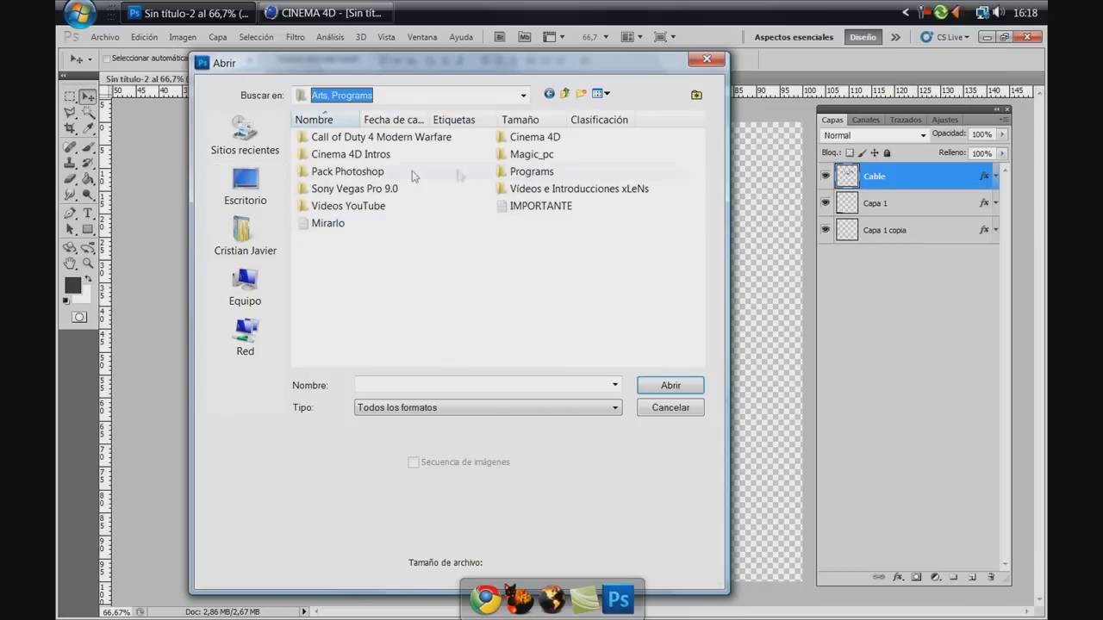
double_click(347, 173)
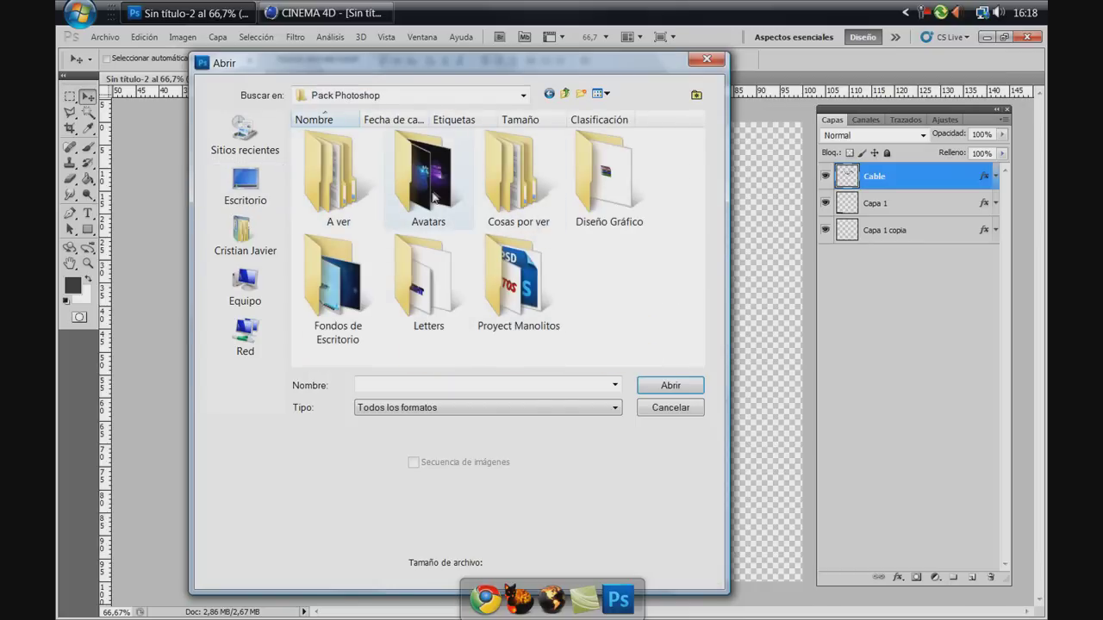
double_click(435, 293)
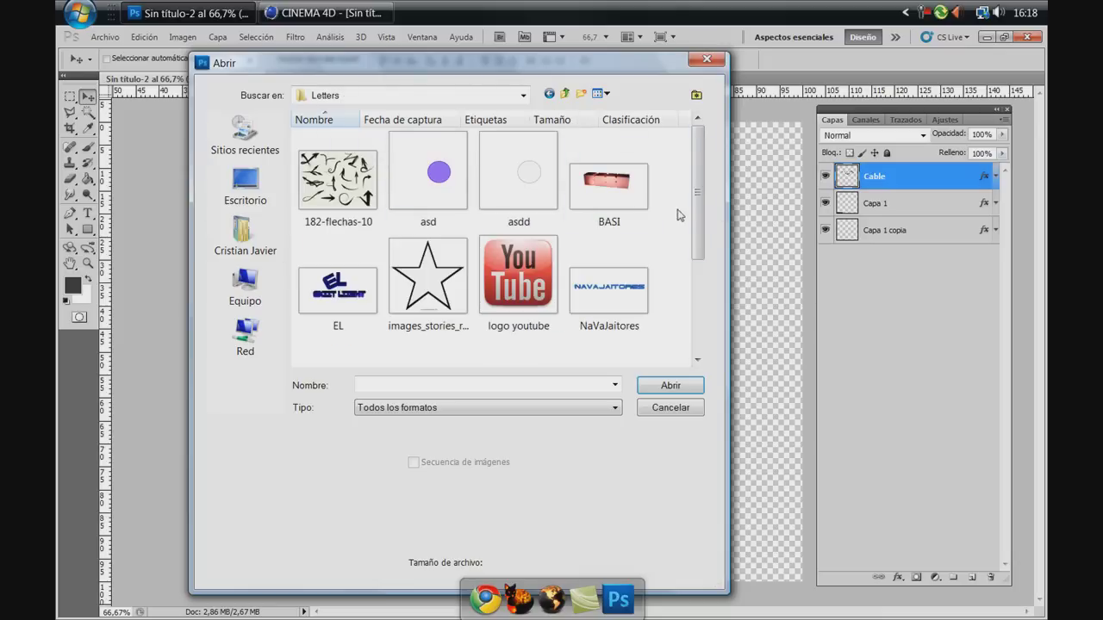
scroll(687, 215, down, 3)
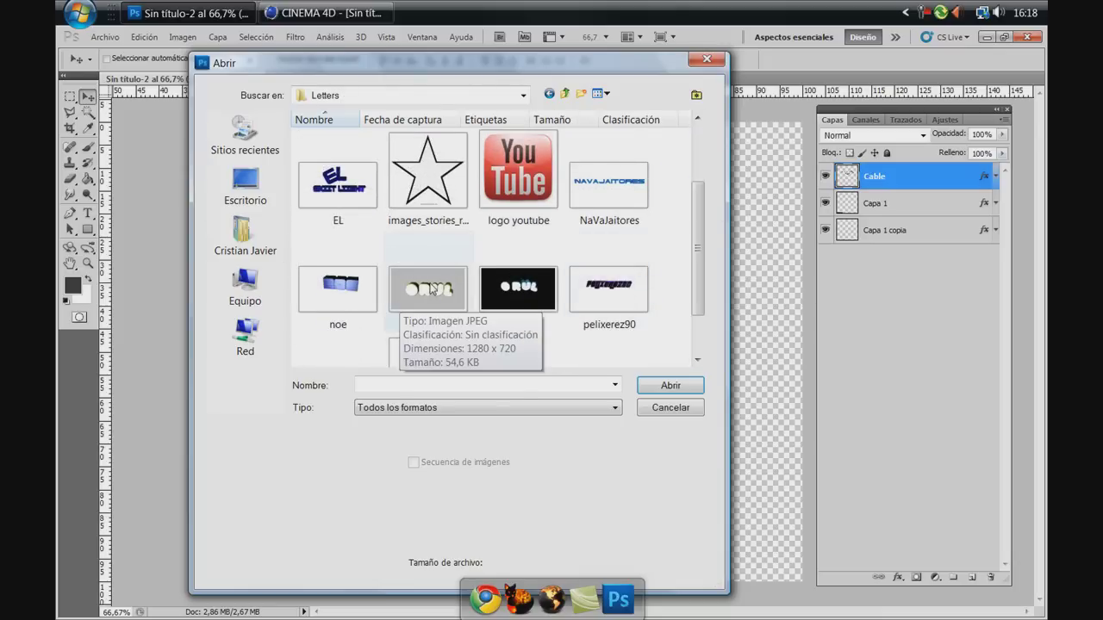
double_click(430, 310)
click(87, 178)
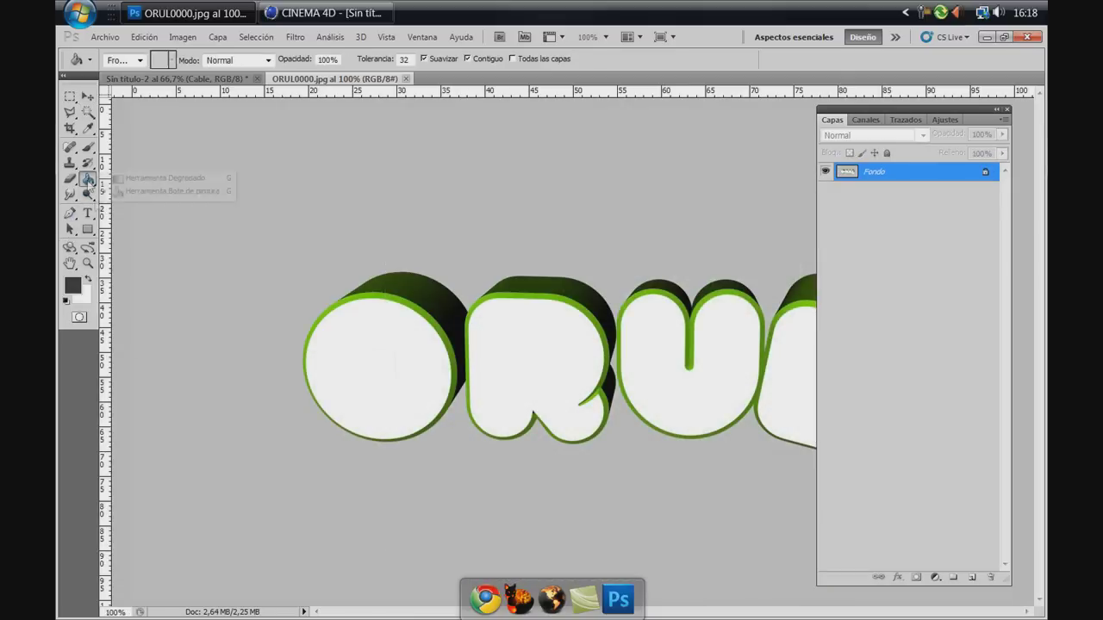
Erase the grey background around the ORUL letters with the Magic Eraser, undoing a trial bucket fill
click(123, 192)
click(222, 185)
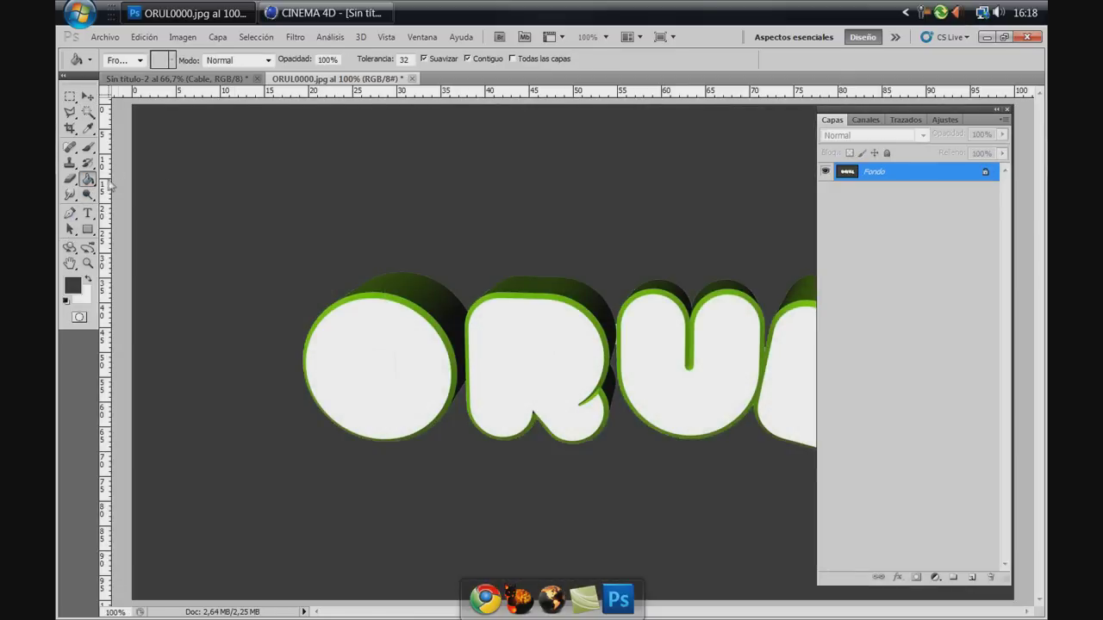
key(ctrl+z)
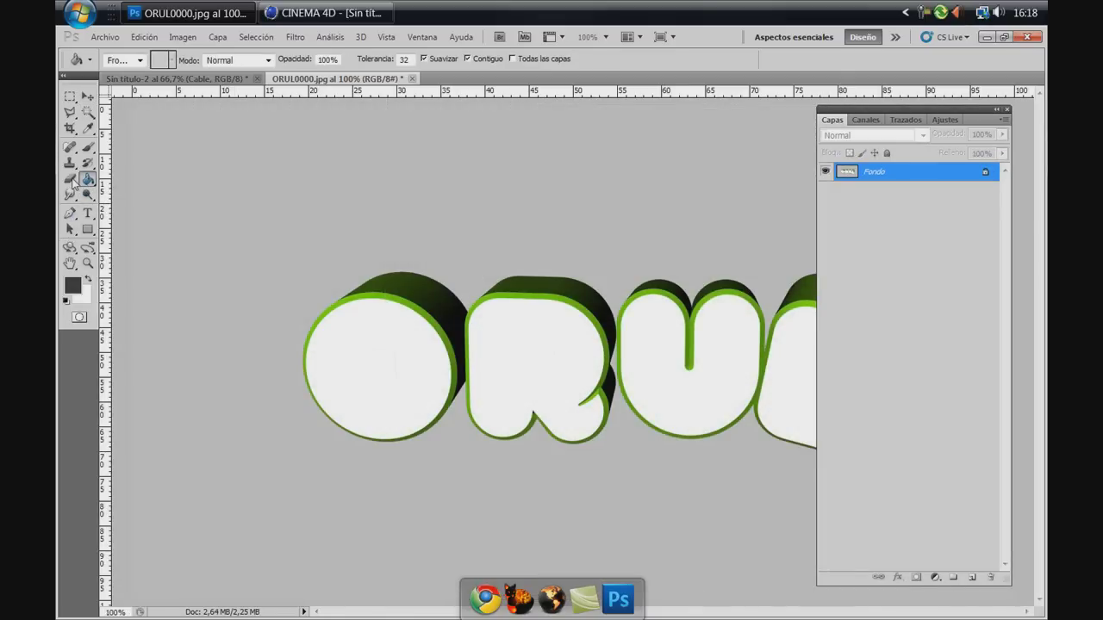
click(71, 179)
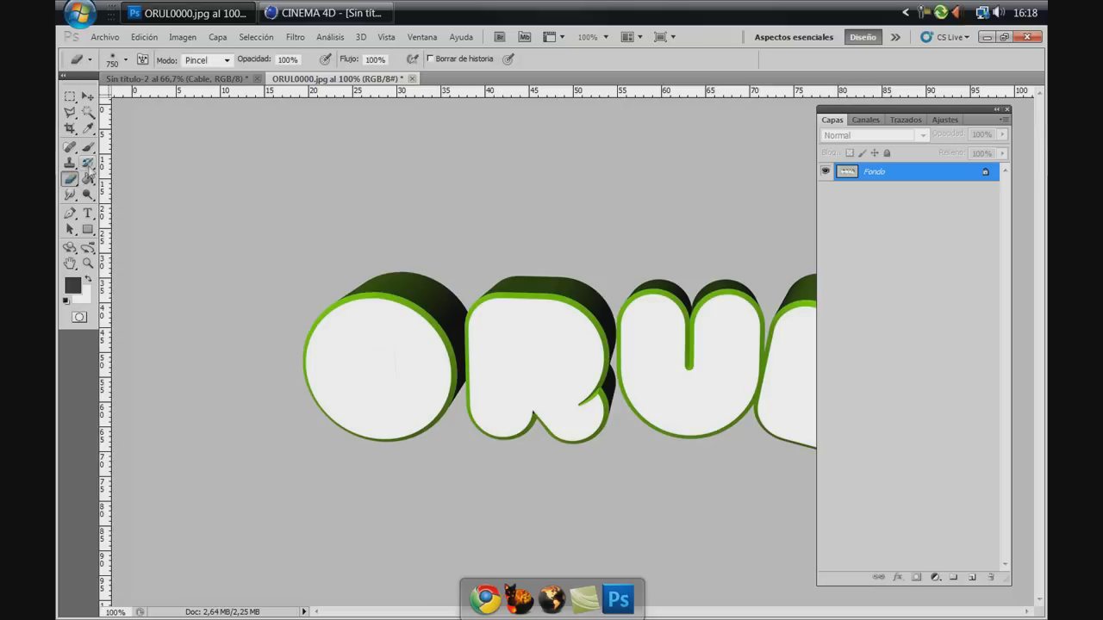
right_click(71, 179)
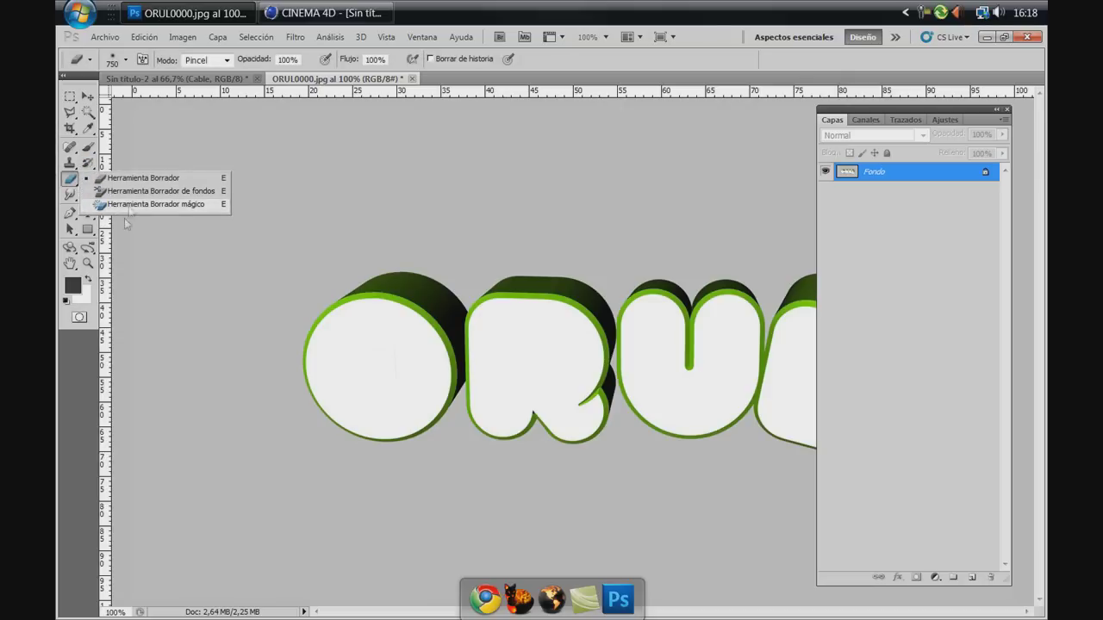
click(129, 204)
click(336, 245)
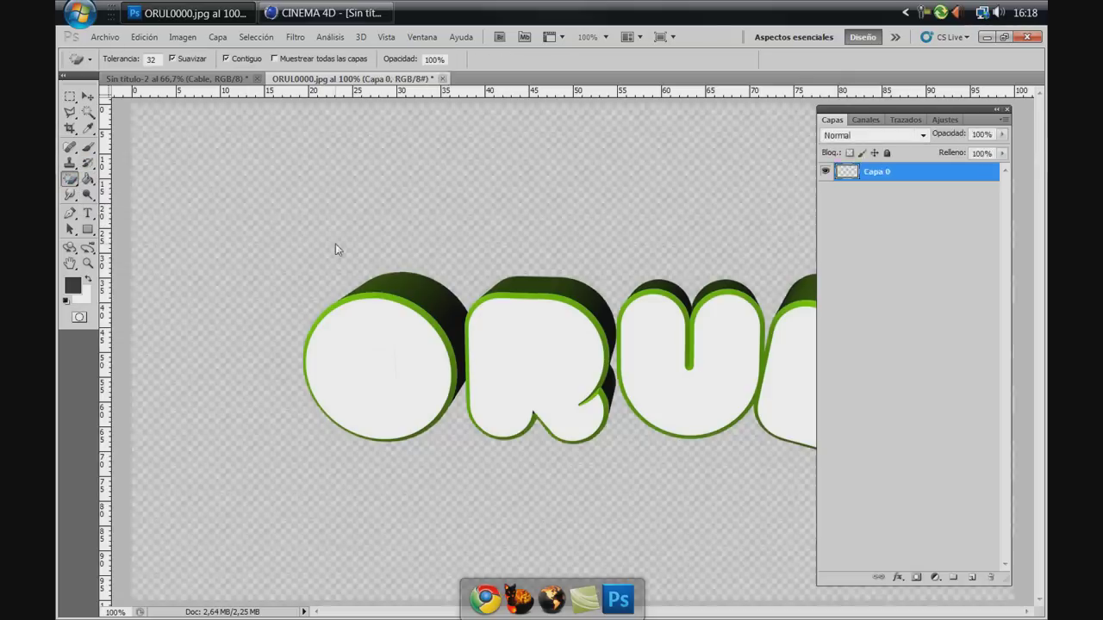
Drag the ORUL letters into the Sin título-2 document as layer Capa 2
click(90, 98)
drag(483, 394, 206, 81)
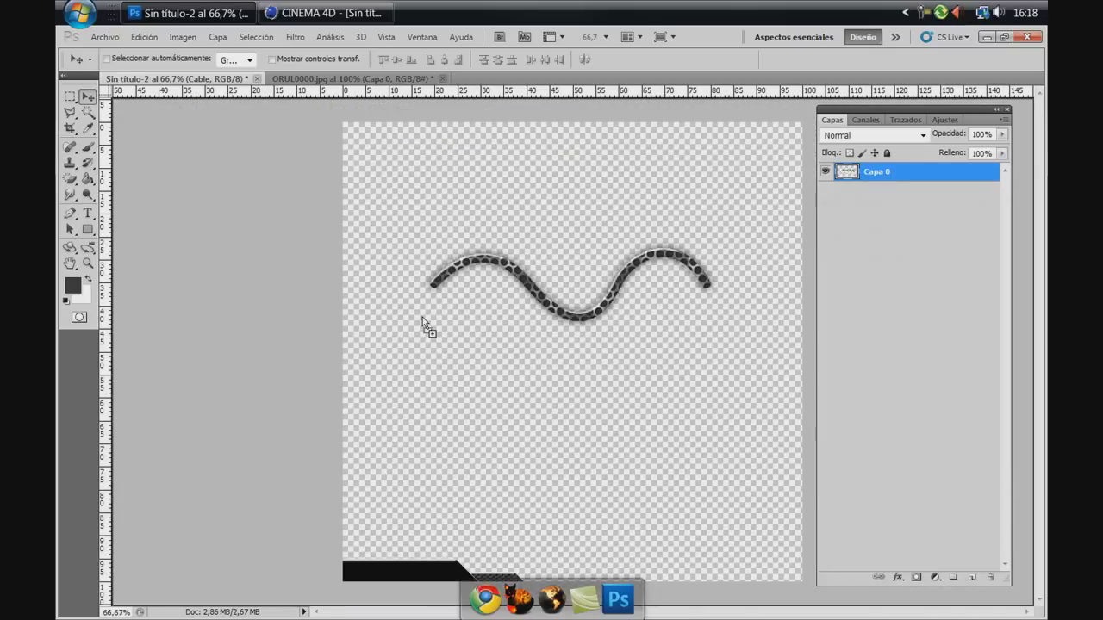
mouse_move(207, 81)
mouse_down()
mouse_move(423, 317)
mouse_move(546, 342)
mouse_move(533, 308)
mouse_up()
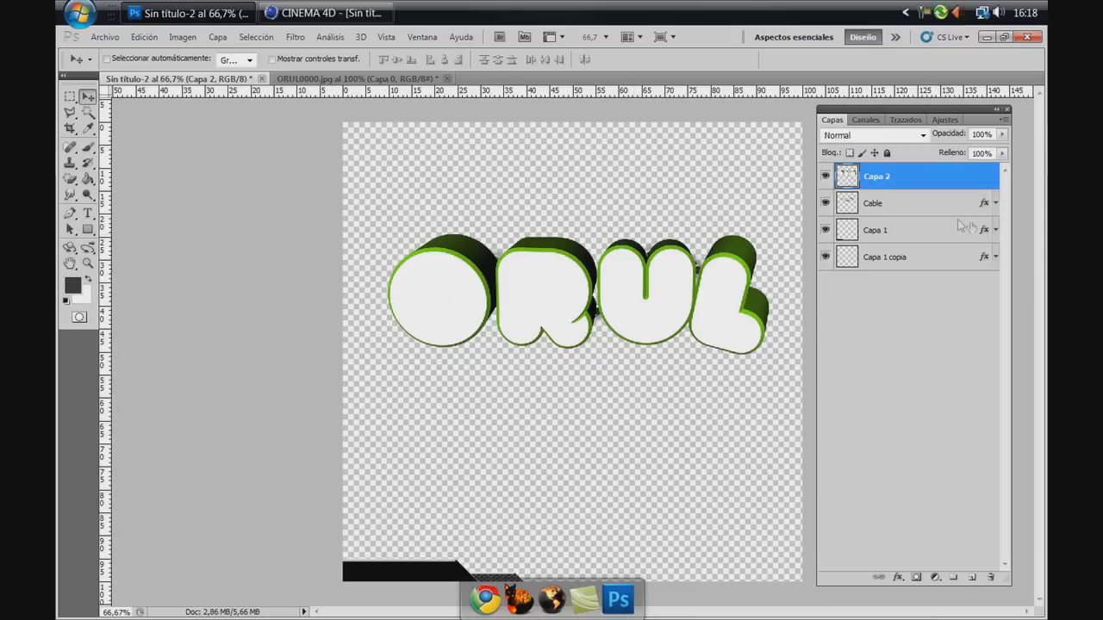
click(835, 203)
Put the Cable layer below Capa 2 and position the cable arcing behind the ORUL letter tops
drag(879, 204, 876, 172)
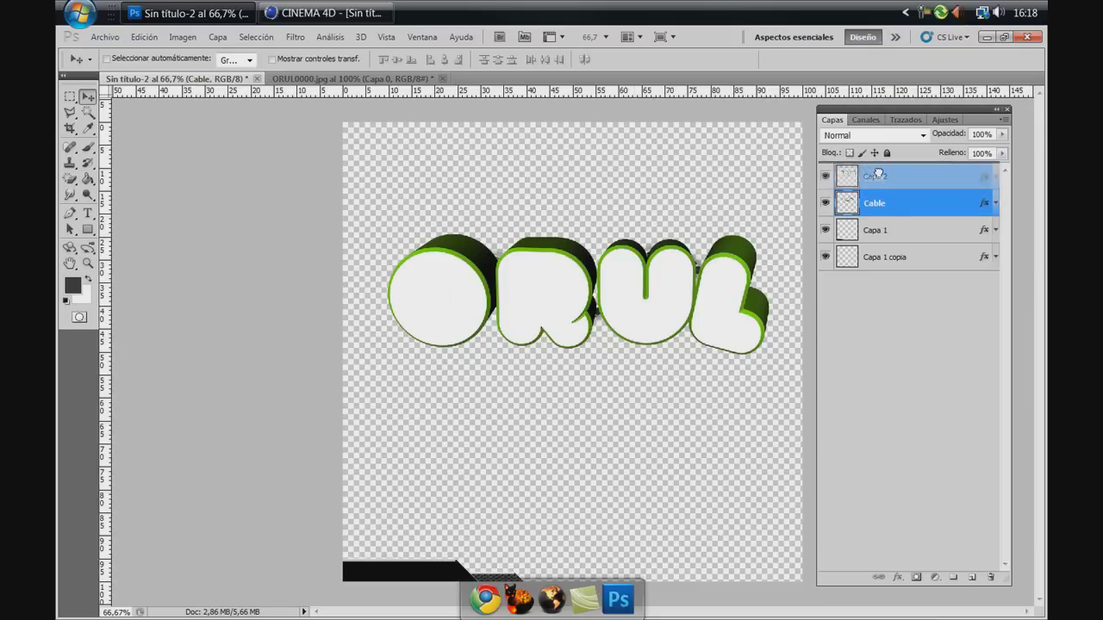
drag(519, 322, 583, 285)
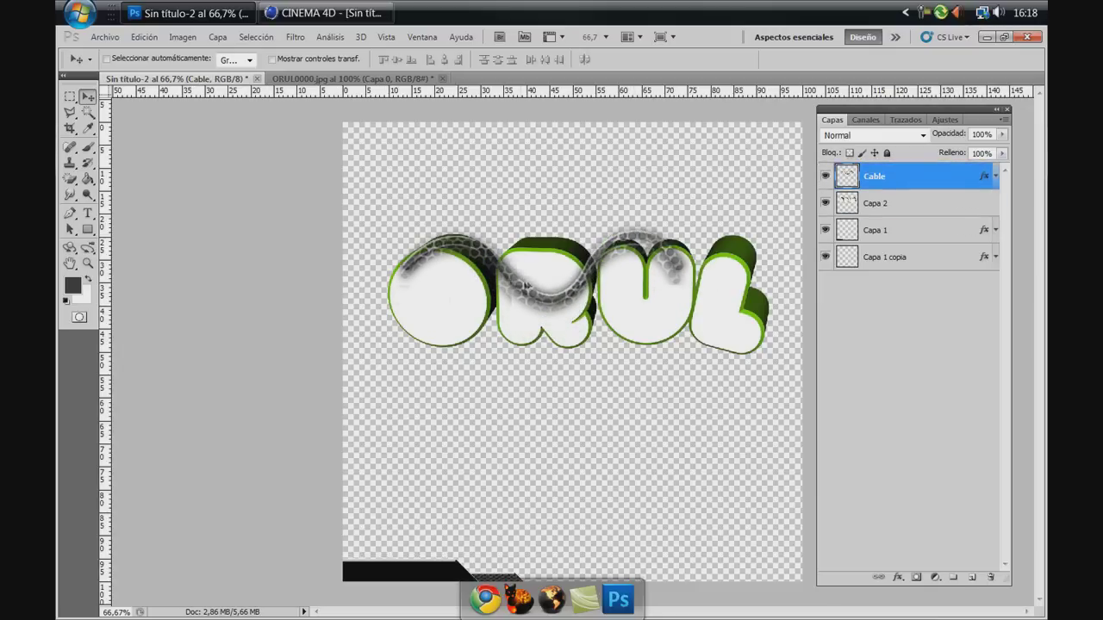
drag(879, 184, 877, 213)
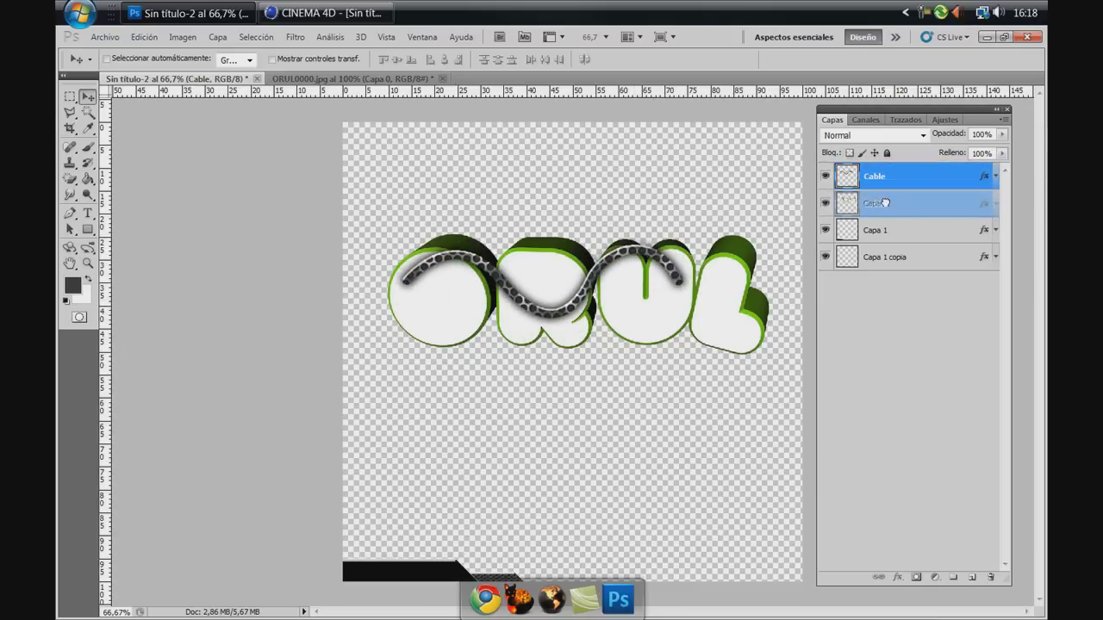
drag(578, 312, 524, 285)
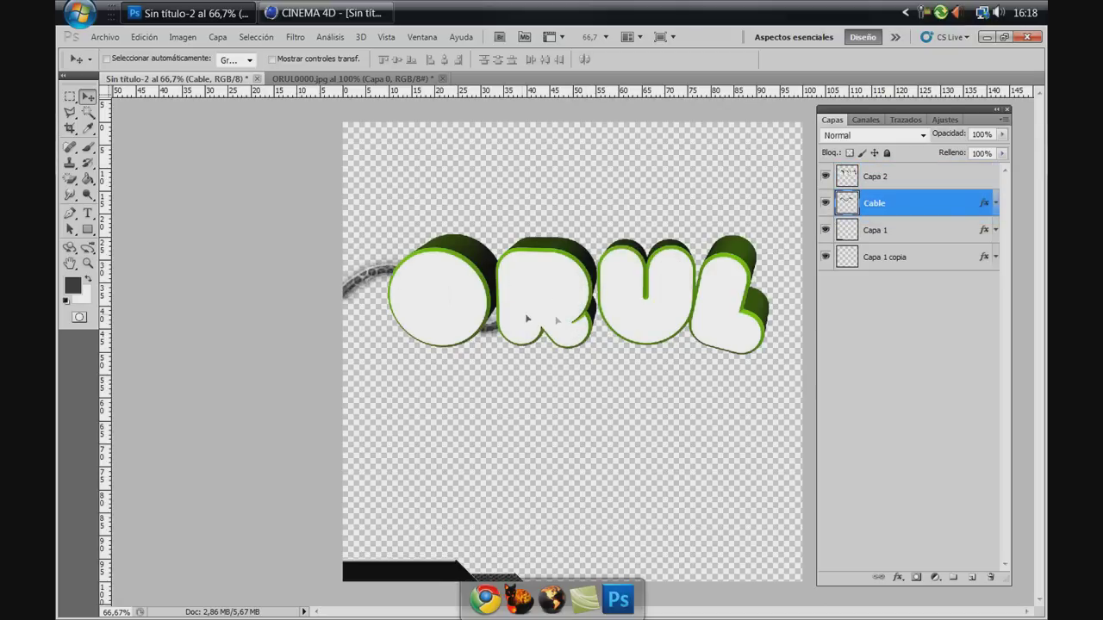
drag(525, 284, 544, 293)
drag(666, 276, 630, 293)
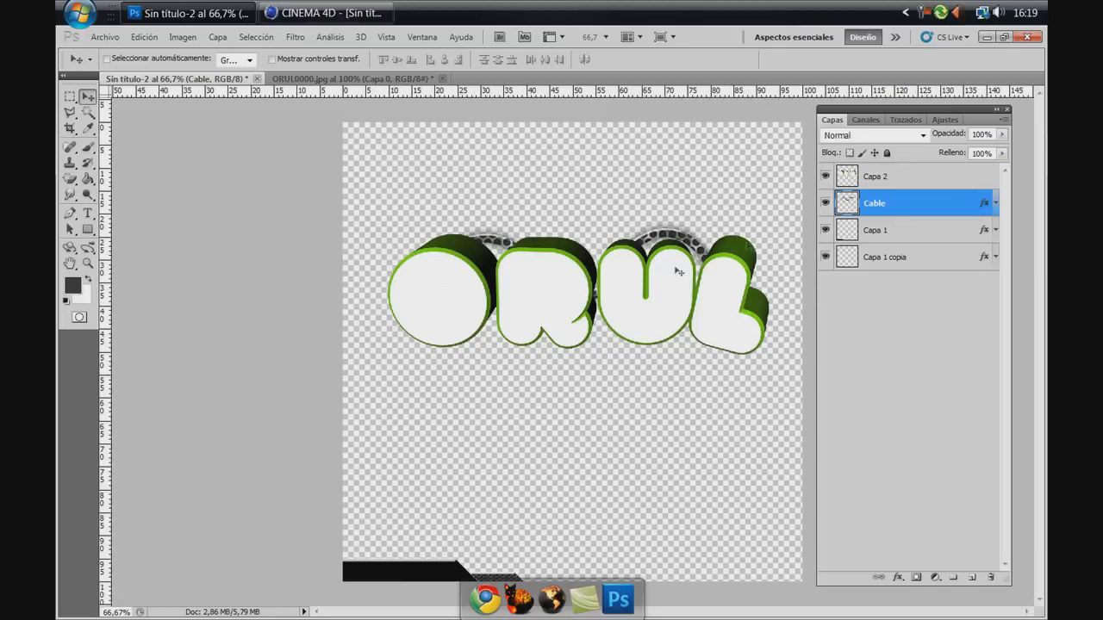
drag(669, 262, 656, 269)
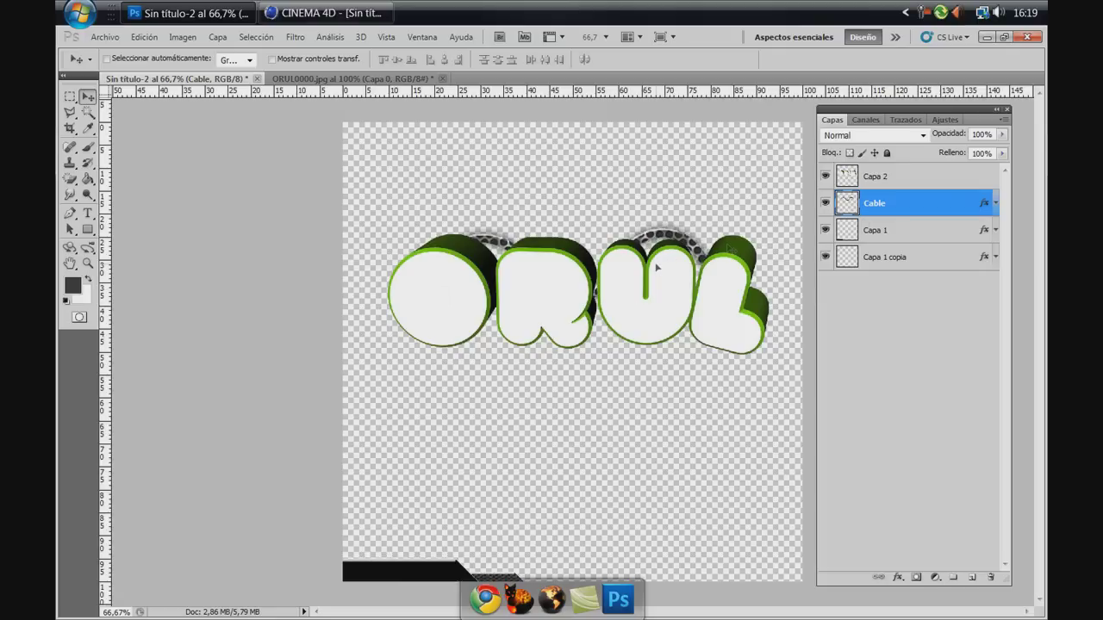
click(883, 181)
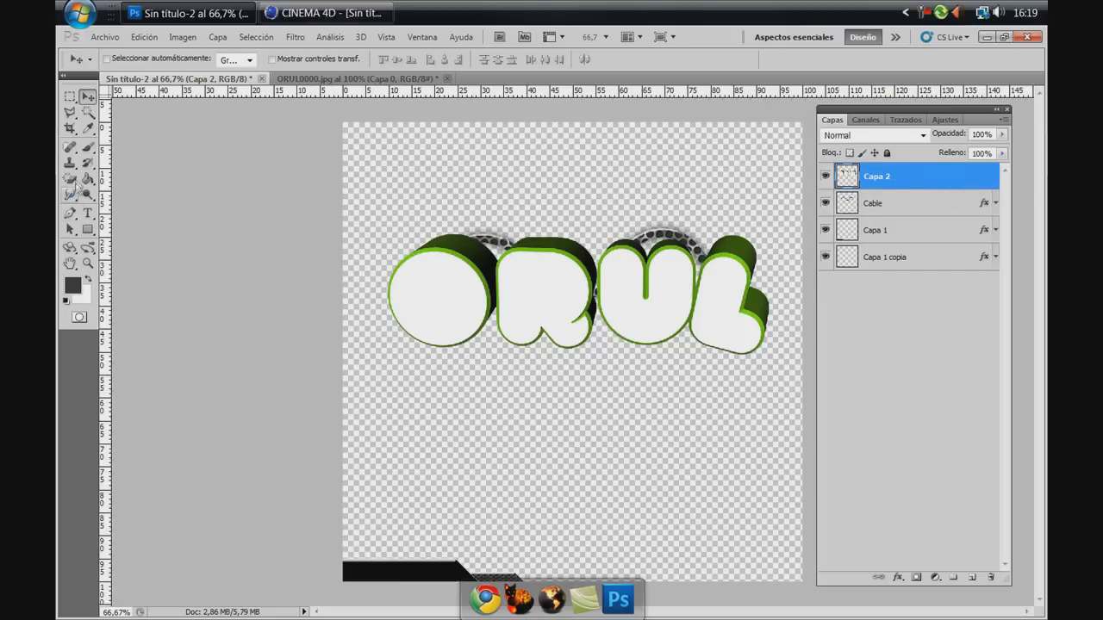
Switch to the standard Eraser with a 94 px brush and erase at the top of the O
right_click(76, 183)
click(129, 178)
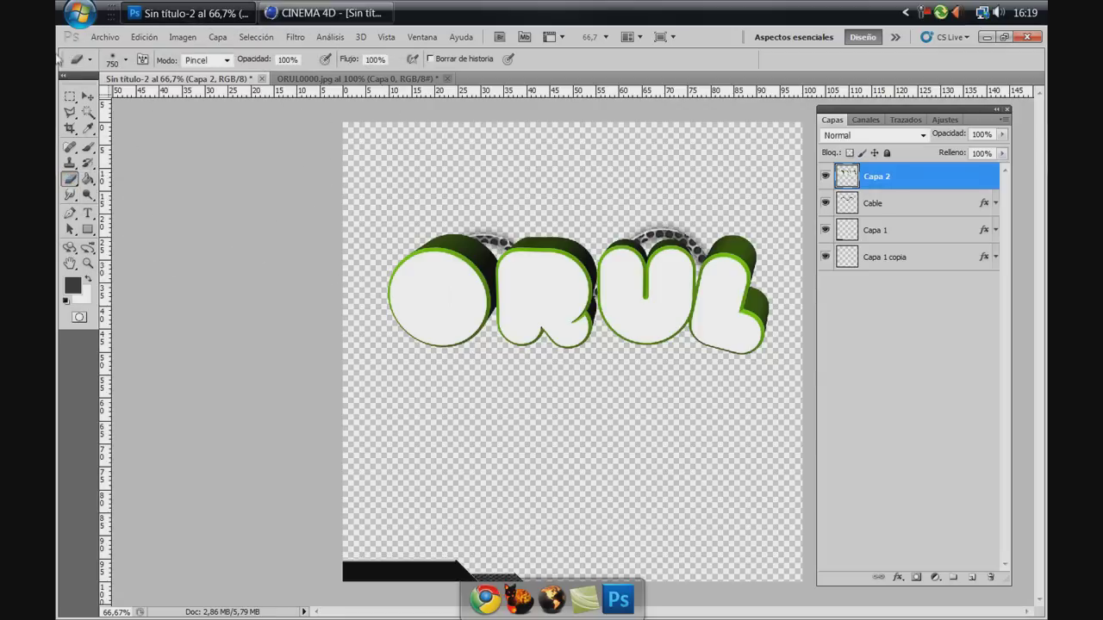
click(124, 63)
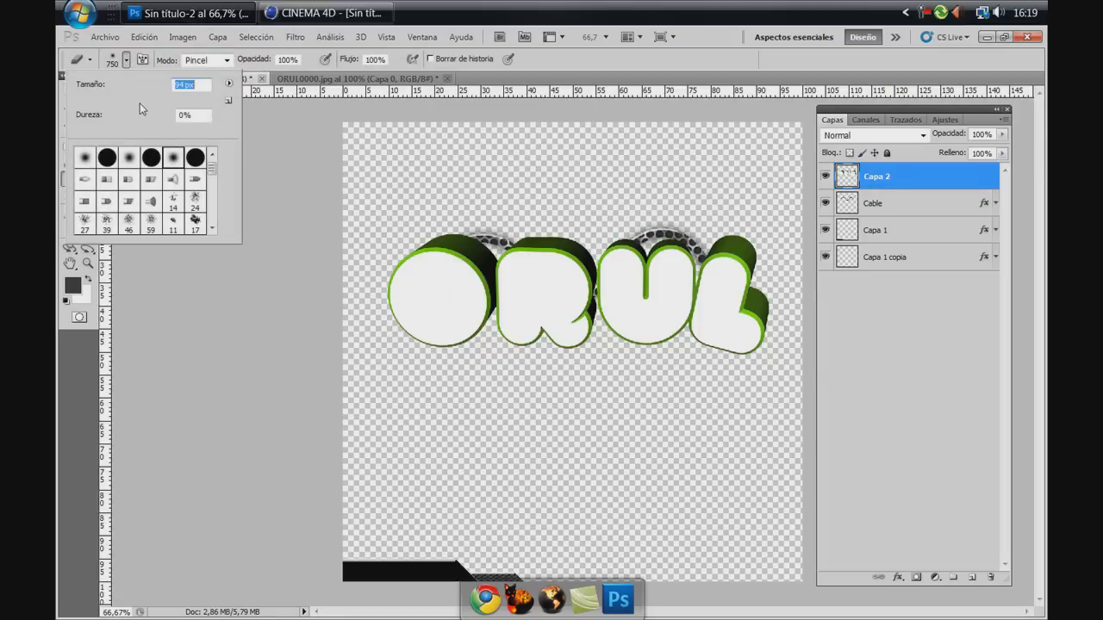
key(Return)
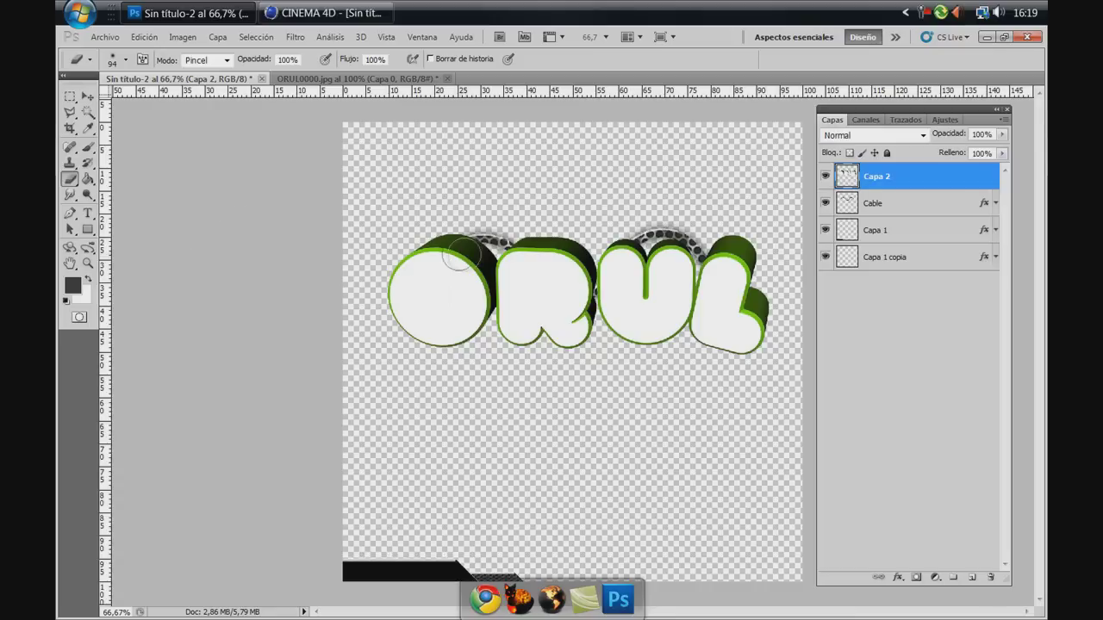
drag(462, 256, 463, 260)
Move the Cable layer above Capa 2 and erase cable sections near the U so it weaves behind
click(879, 201)
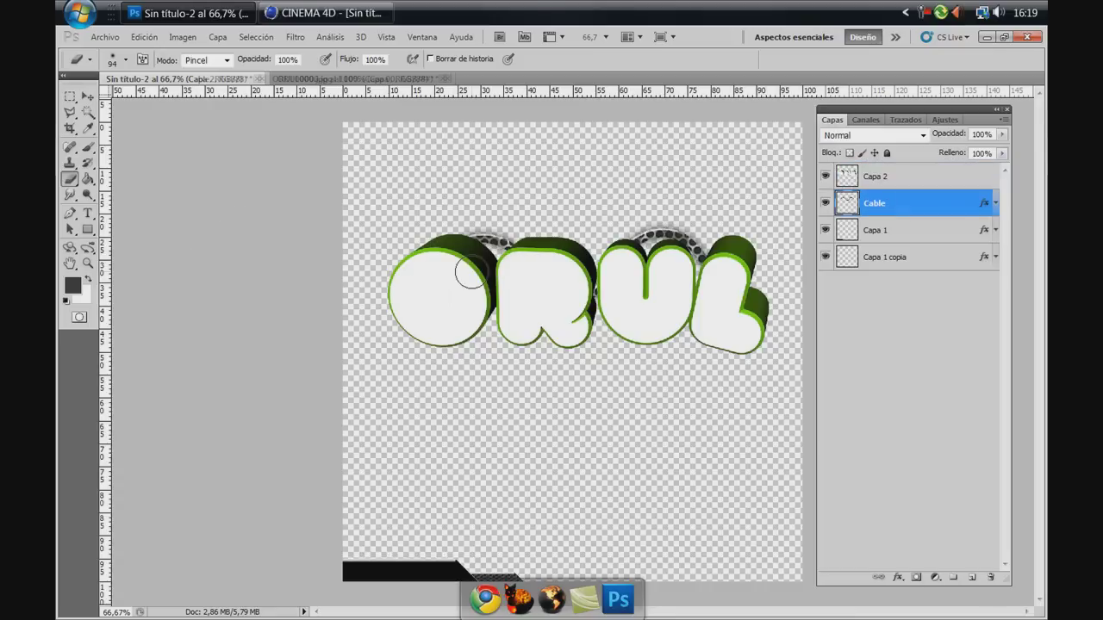
drag(873, 205, 874, 189)
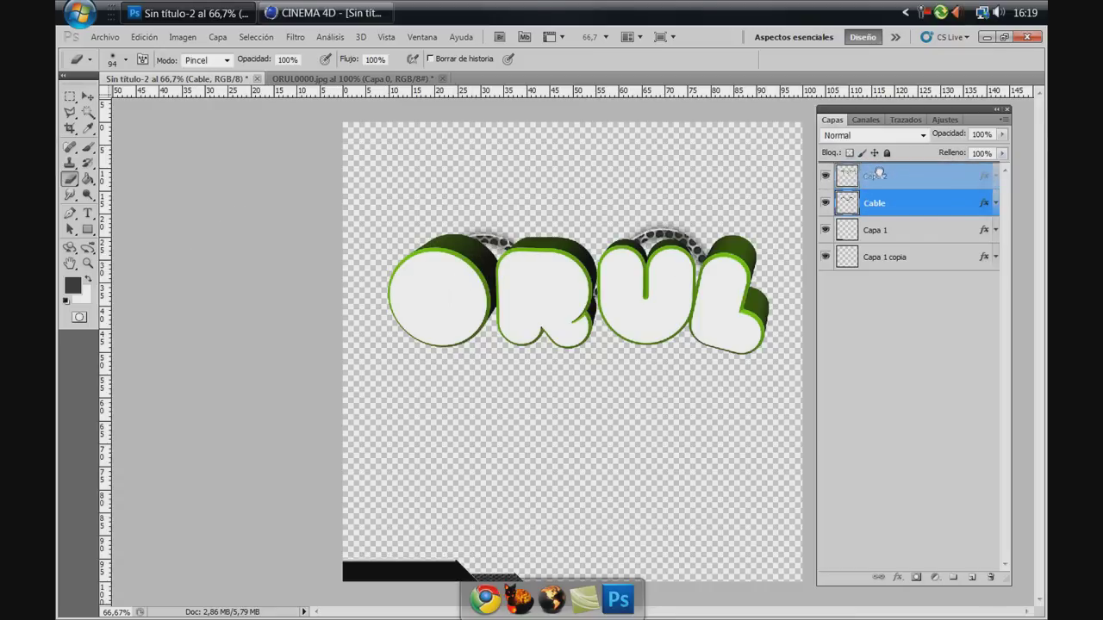
mouse_move(481, 247)
mouse_down()
mouse_move(466, 265)
mouse_move(521, 226)
mouse_move(508, 246)
mouse_move(523, 244)
mouse_up()
key(ctrl+z)
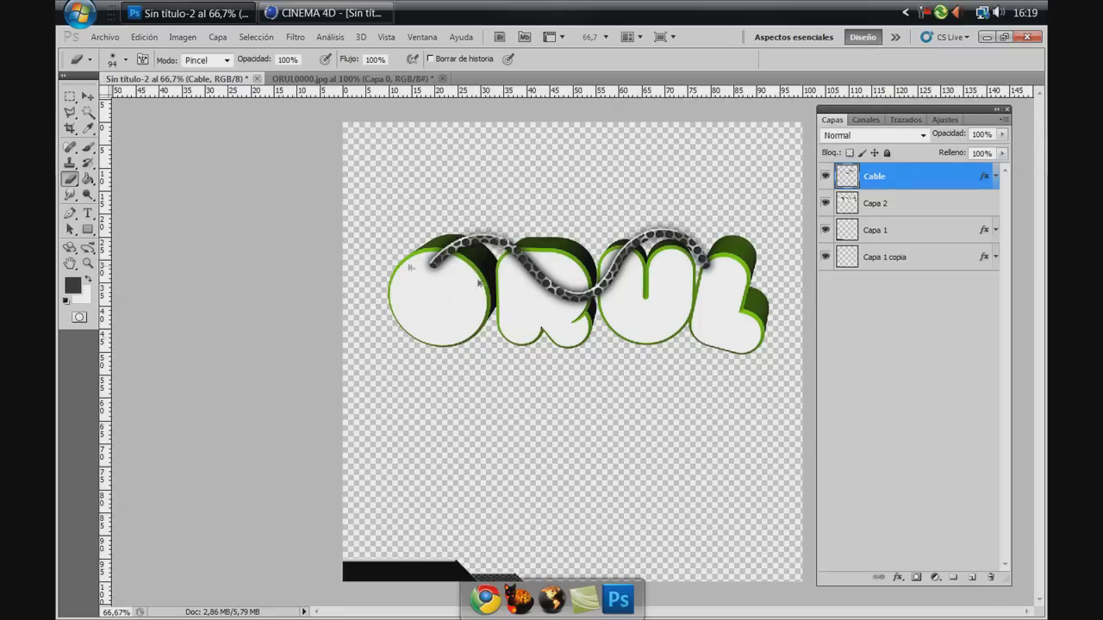
mouse_move(599, 231)
mouse_down()
mouse_move(637, 275)
mouse_move(629, 281)
mouse_move(627, 258)
mouse_move(633, 301)
mouse_move(620, 276)
mouse_move(632, 283)
mouse_up()
key(ctrl+z)
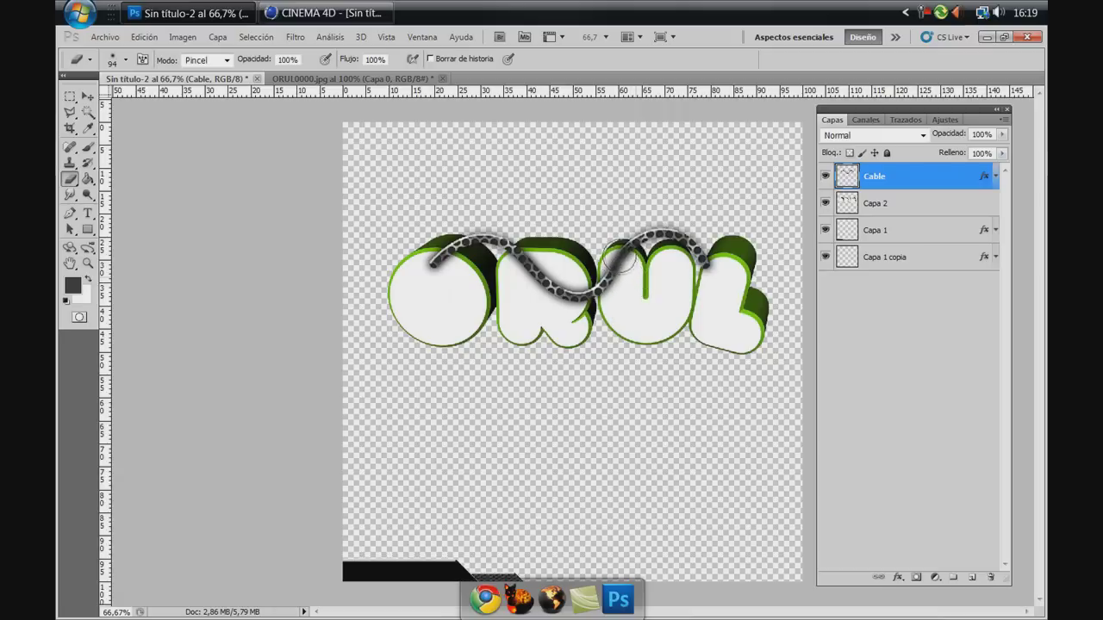
mouse_move(617, 289)
mouse_down()
mouse_move(623, 265)
mouse_move(617, 302)
mouse_move(628, 268)
mouse_up()
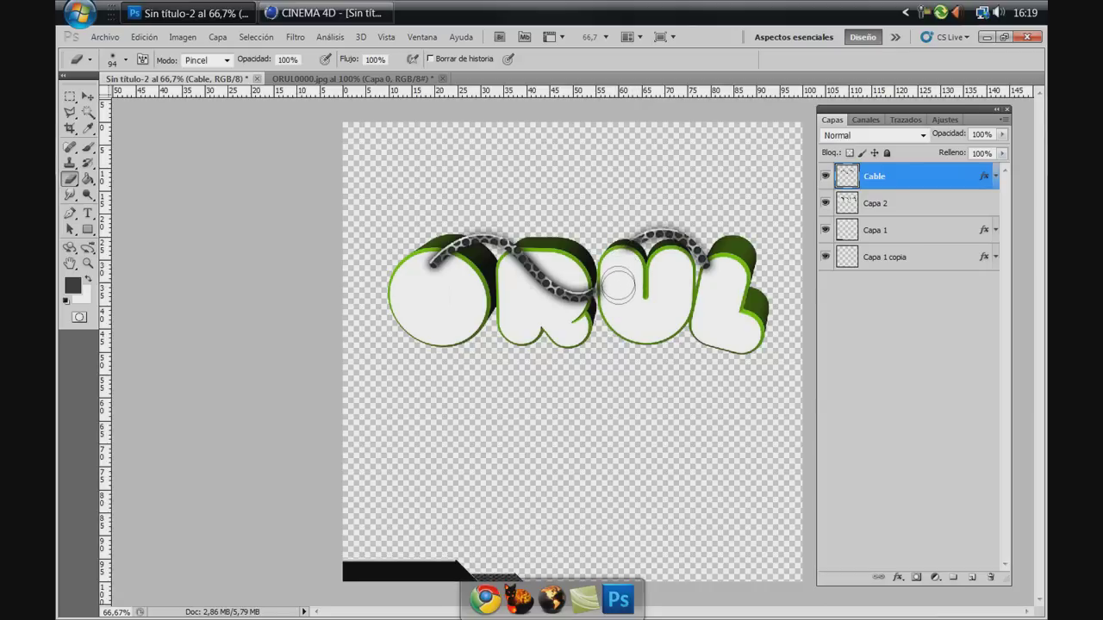